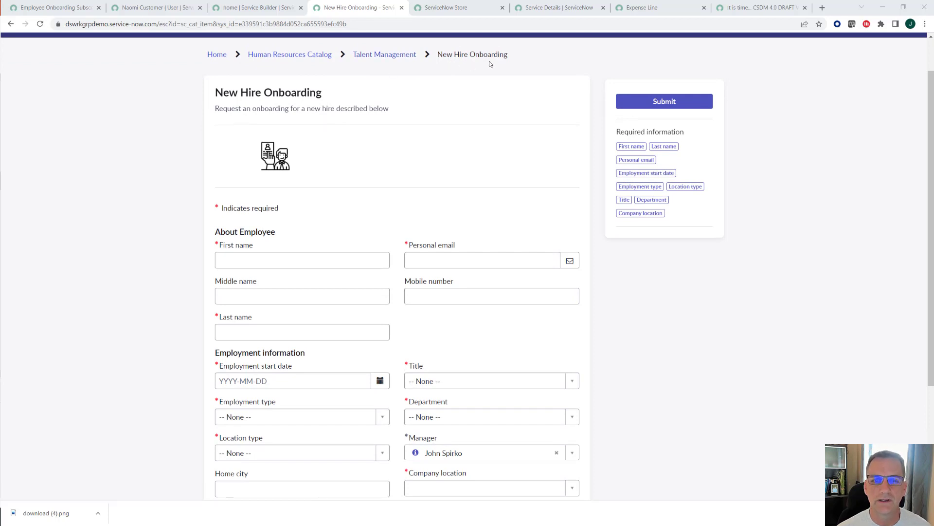
Step: Look over the New Hire Onboarding request form and the Employee Onboarding Subscription catalog item
scroll(496, 106, "down", 2)
scroll(496, 105, "down", 1)
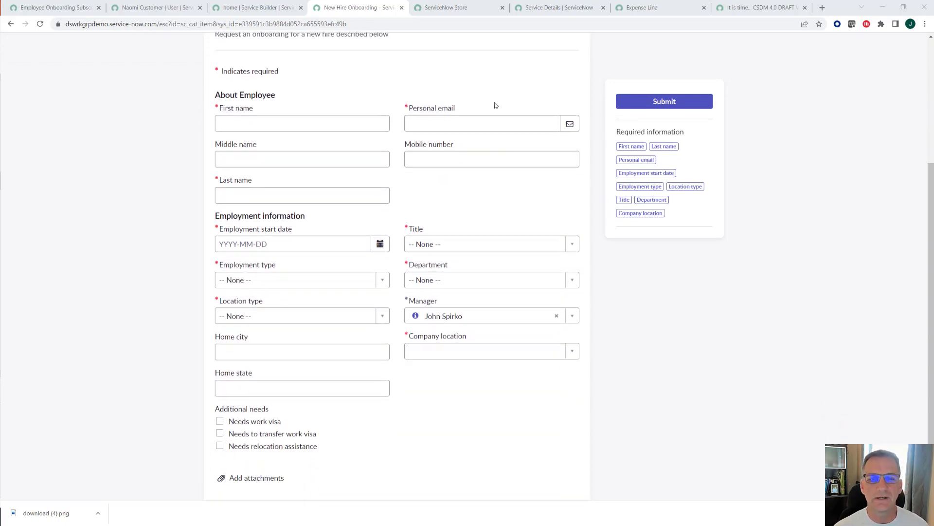
scroll(496, 106, "up", 4)
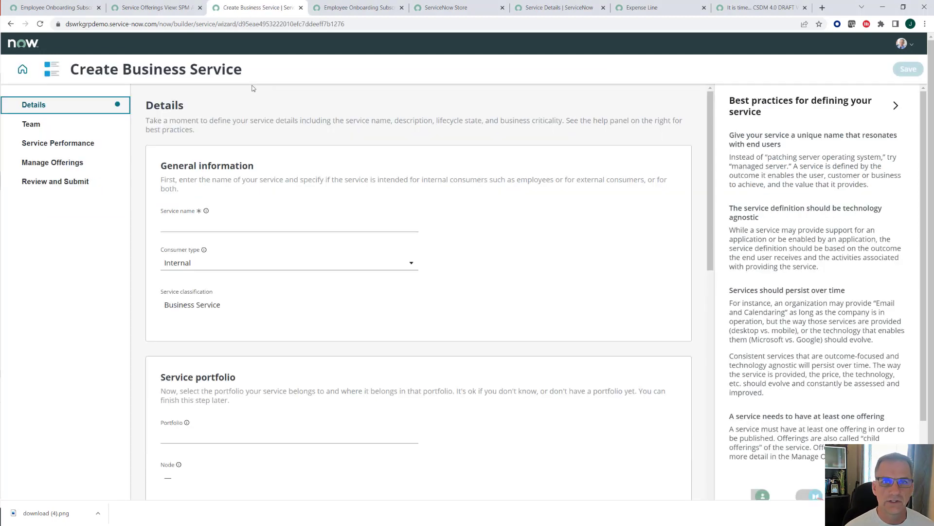
left_click(354, 7)
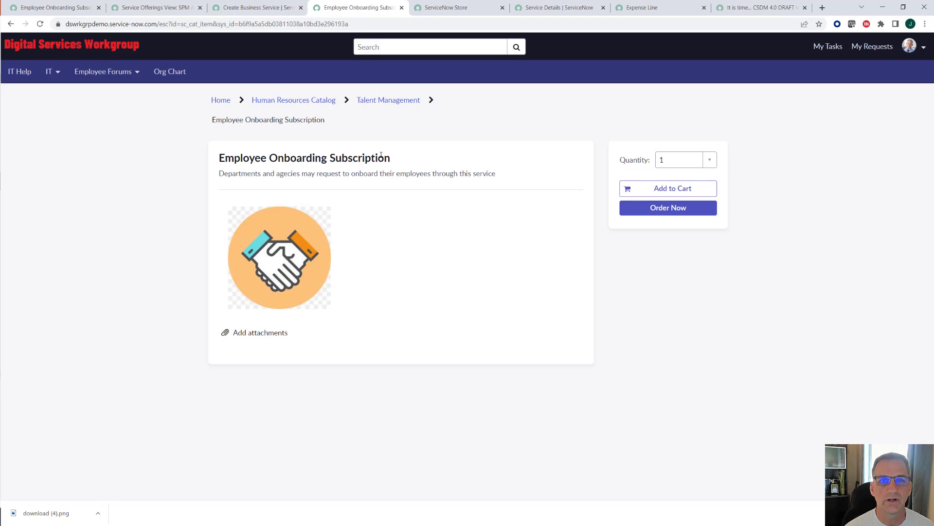
Step: Return to the Create Business Service wizard and name the new service Talent Management
left_click(258, 8)
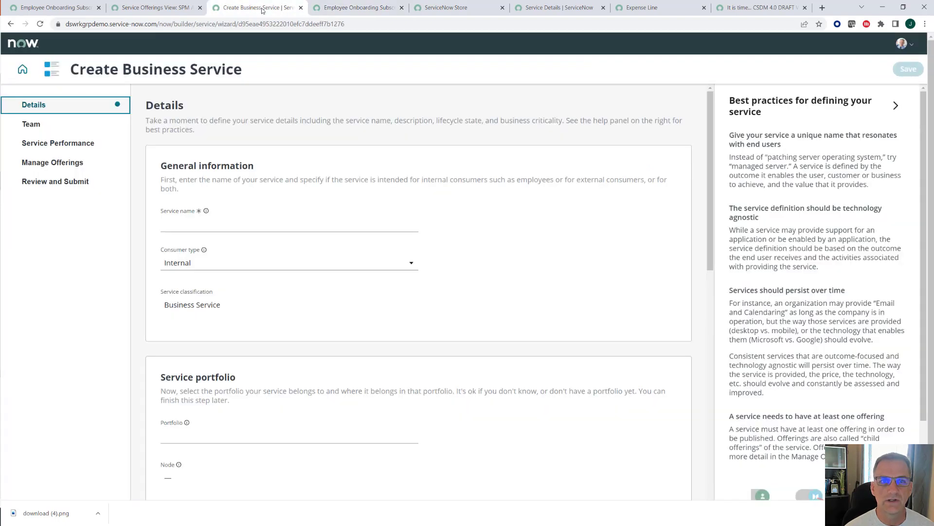
left_click(216, 223)
type("Talent Management")
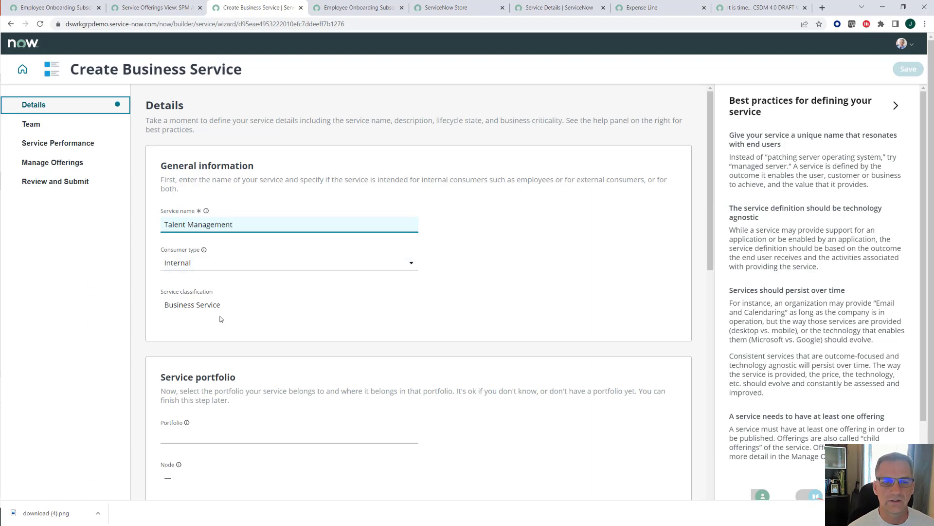
Step: Assign the service to the State, Local, & Regional Government portfolio with HR as its node
scroll(220, 310, "down", 3)
left_click(208, 254)
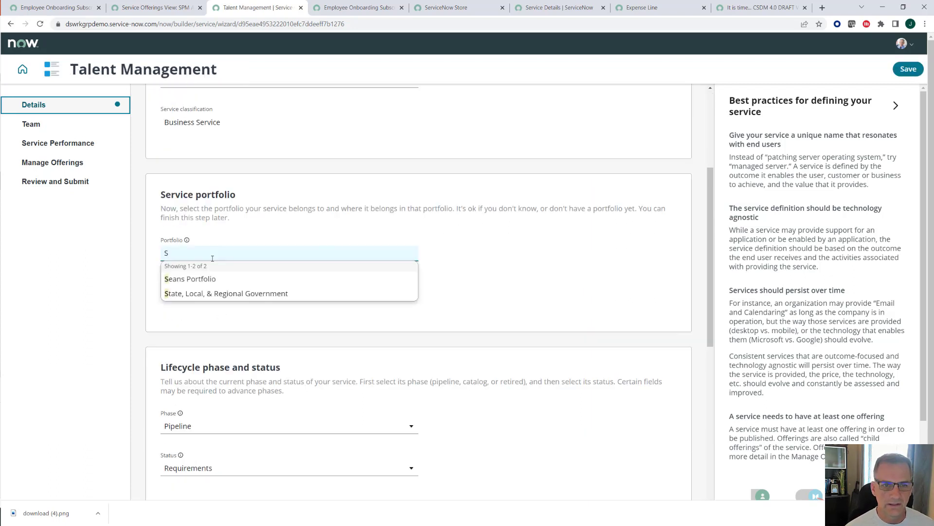
left_click(211, 294)
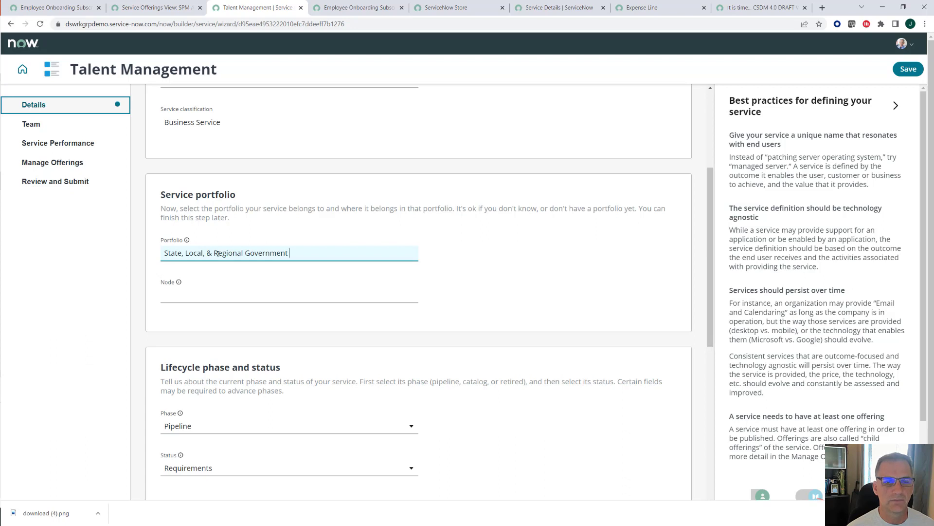
left_click(202, 293)
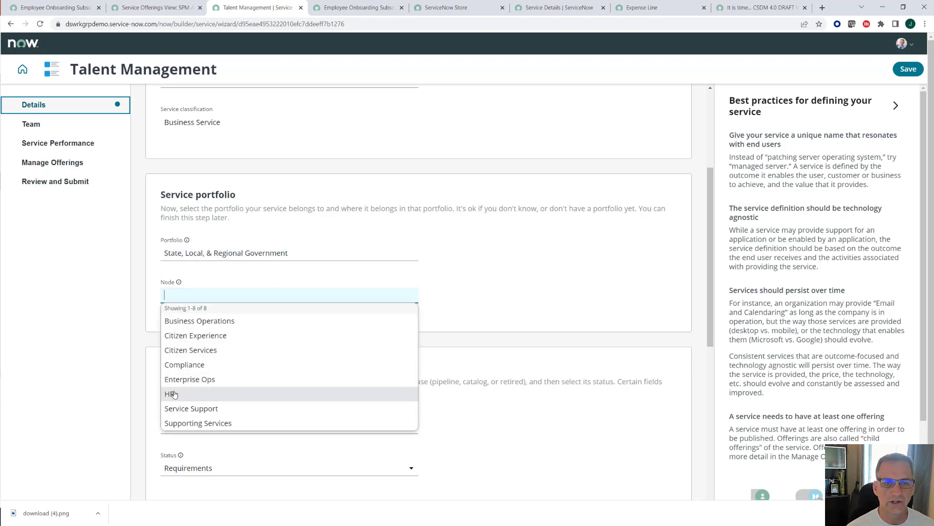
left_click(175, 392)
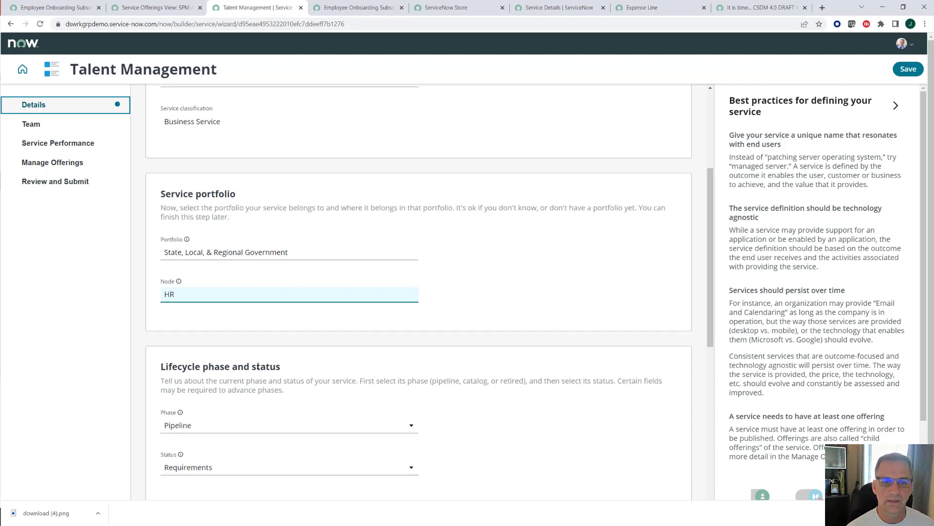
Step: Set the service's lifecycle phase to Catalog and its status to Operational
scroll(258, 366, "down", 3)
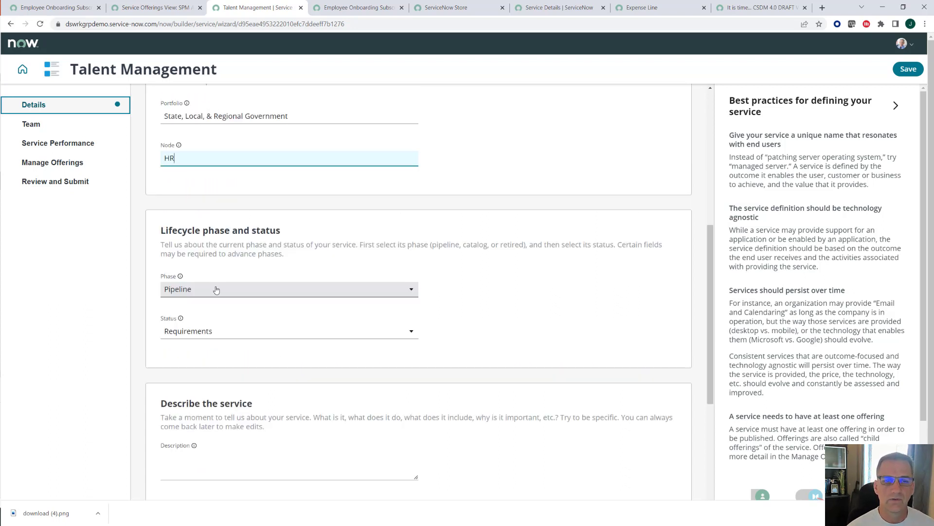
left_click(216, 290)
left_click(205, 332)
left_click(204, 332)
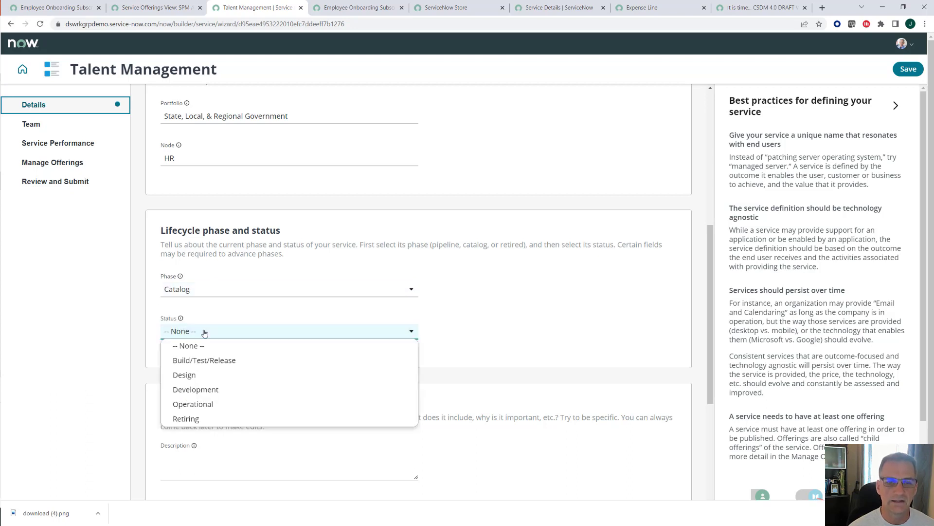
left_click(193, 404)
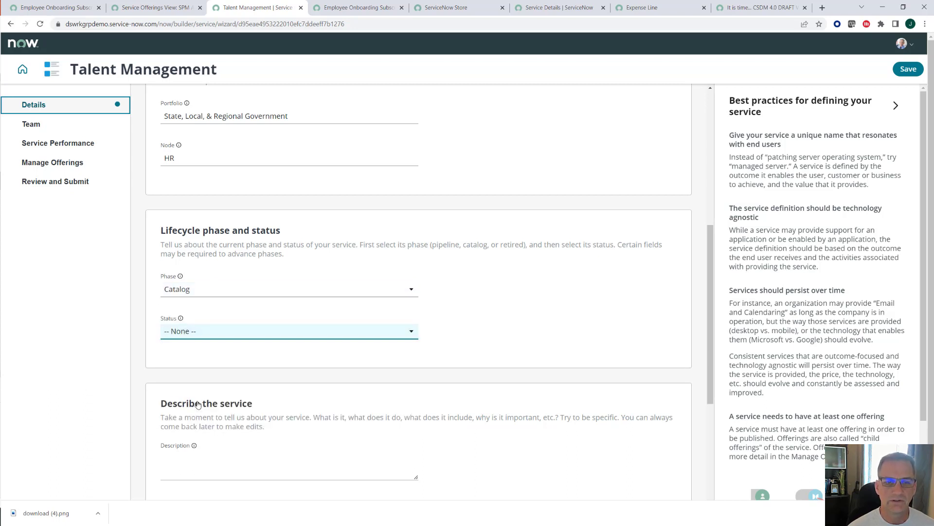
Step: Describe the service as "Management of department talent"
scroll(185, 389, "down", 3)
left_click(182, 326)
type("Management")
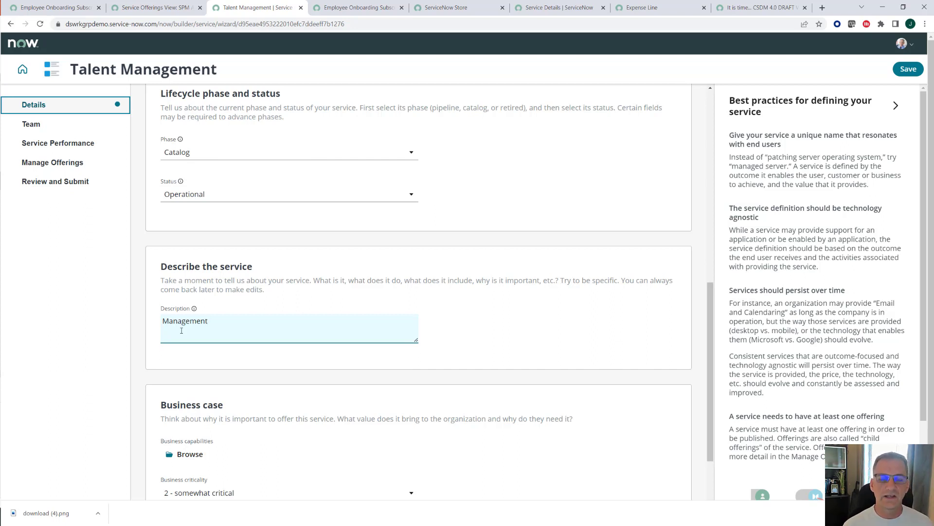
type("of ")
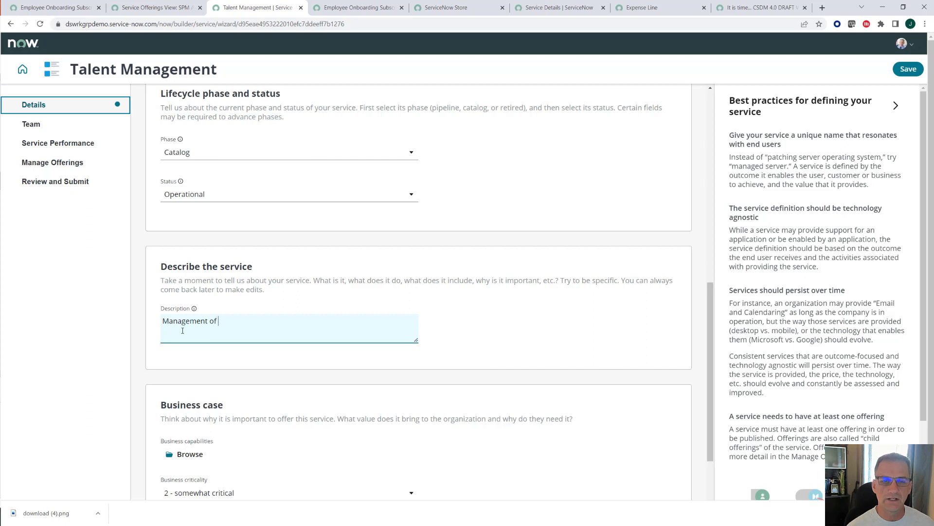
type("emplo")
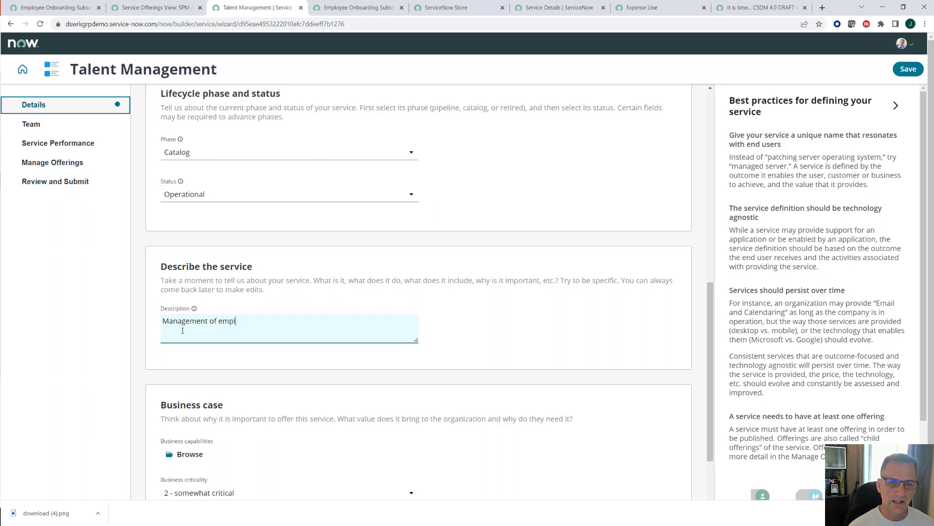
key("BackSpace")
key("BackSpace")
key("BackSpace")
key("BackSpace")
key("BackSpace")
type("dep")
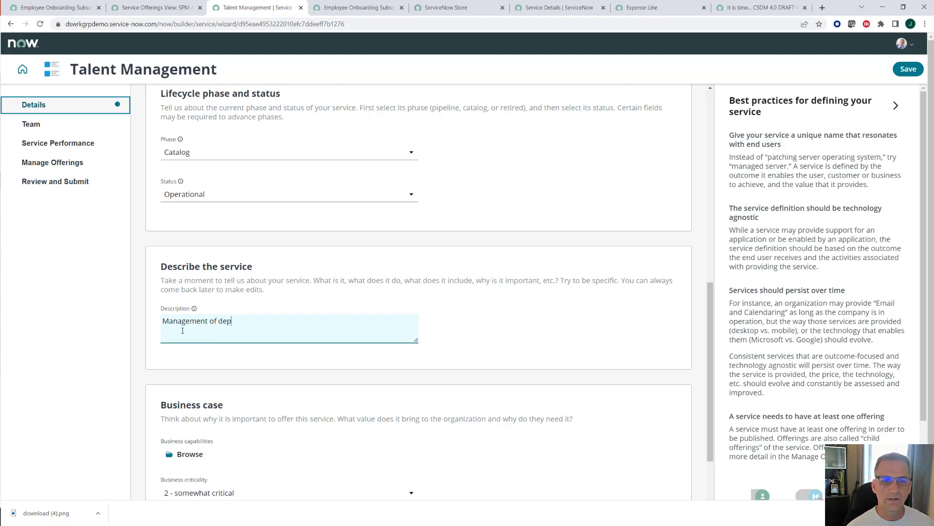
type("artment t")
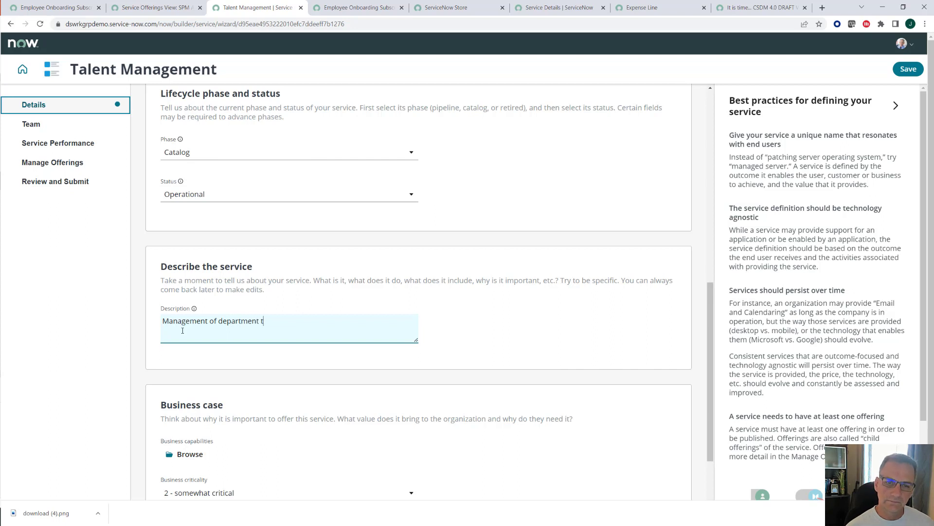
type("alend")
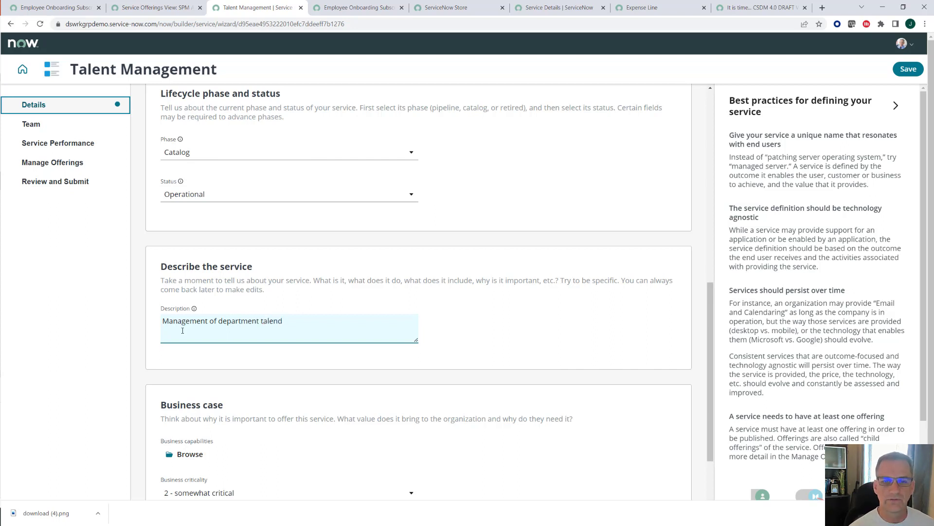
Step: Enter "Manage my departments talent" as the business need and continue to the Team section
scroll(194, 386, "down", 2)
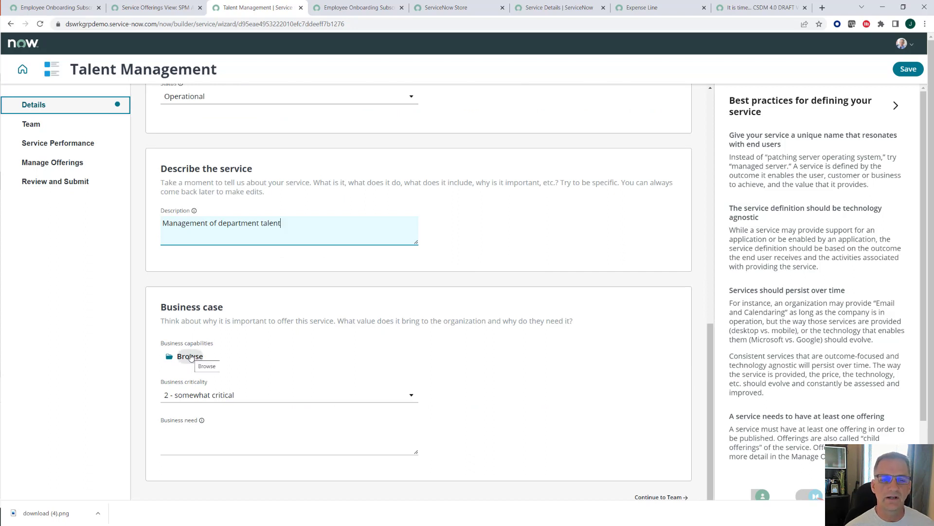
scroll(192, 372, "down", 1)
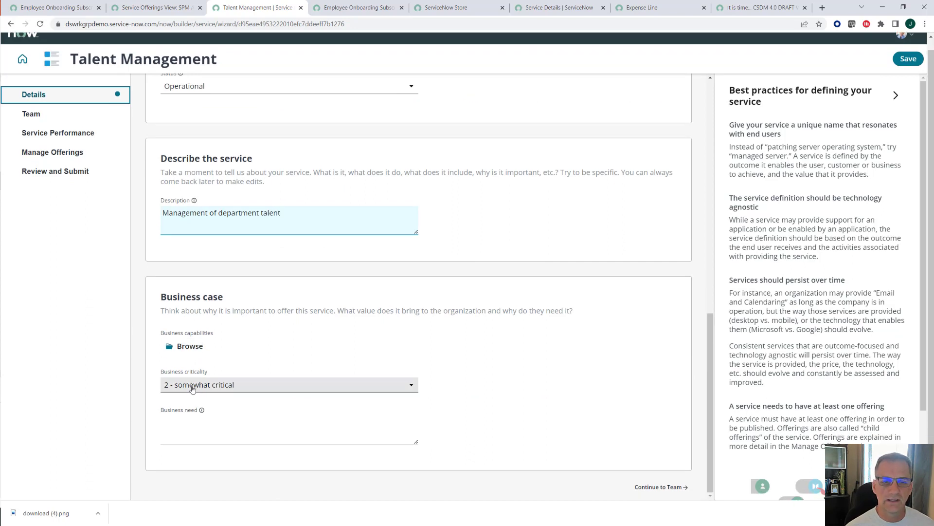
left_click(196, 437)
type("Manag")
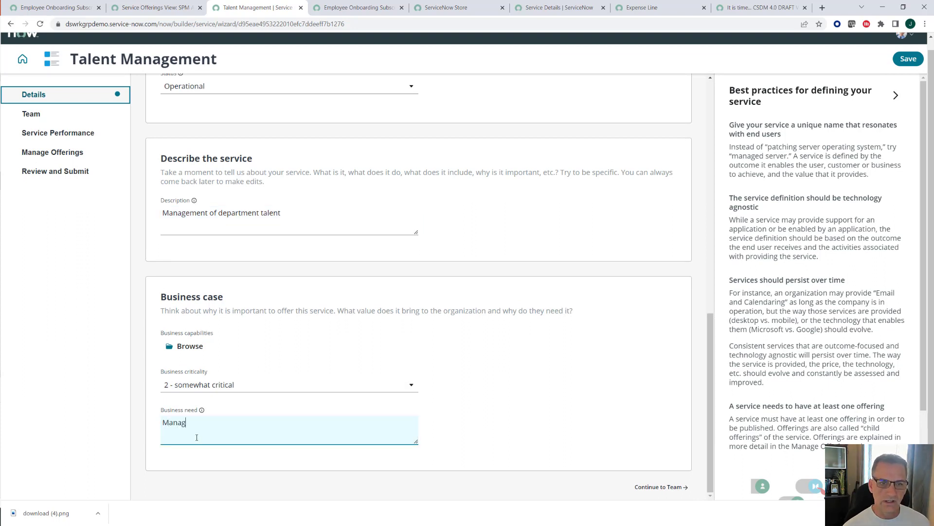
type("e me")
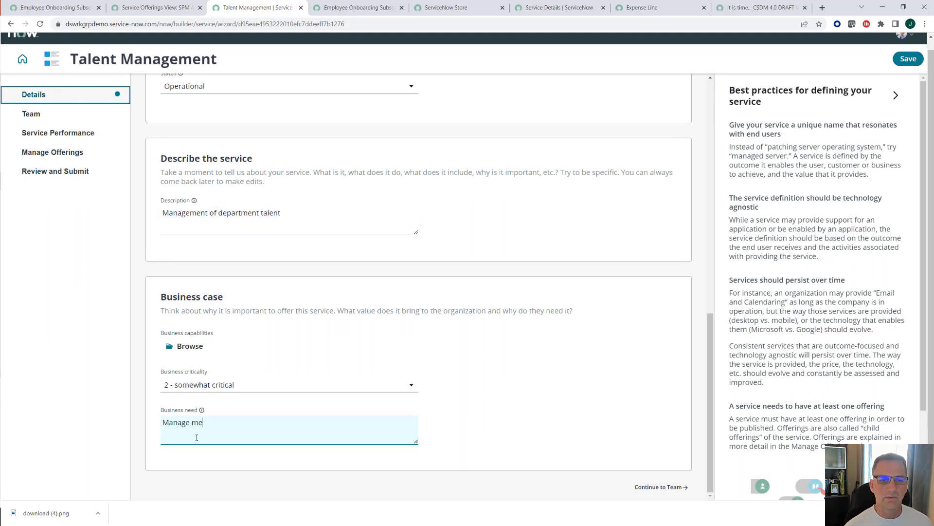
type(" my department talent")
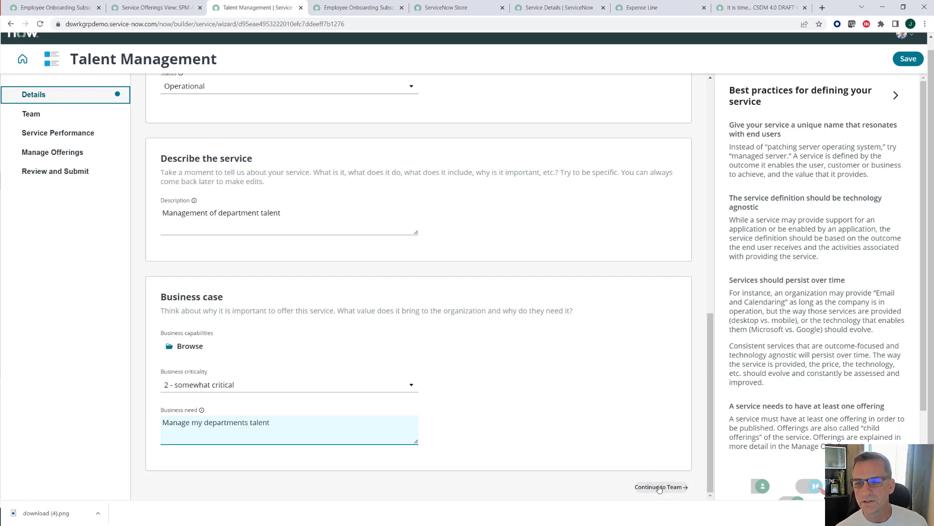
left_click(660, 487)
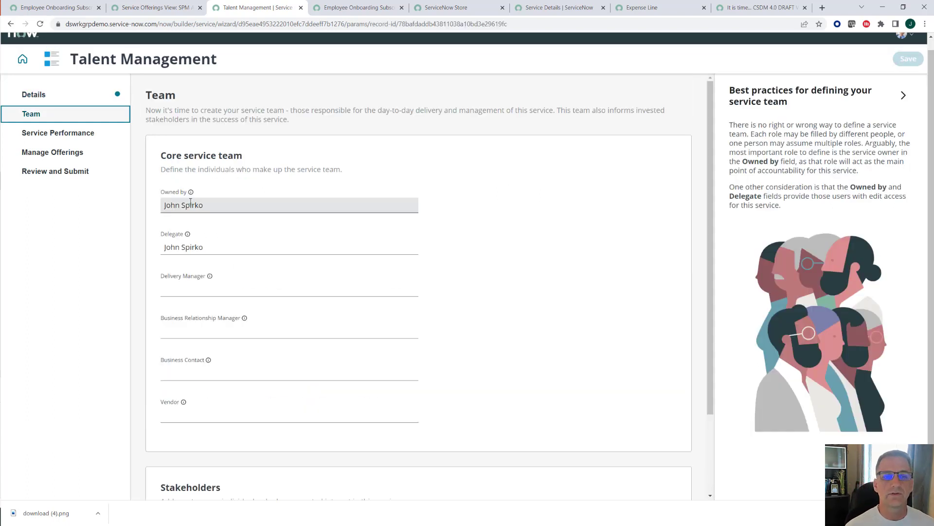
Step: Replace the delegate in the core service team with a different person from the suggested users
left_click(217, 246)
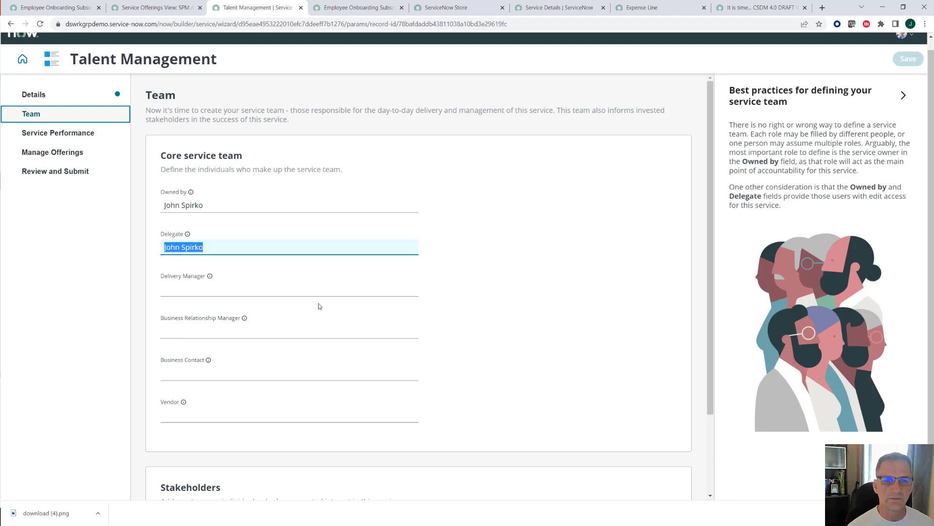
key("BackSpace")
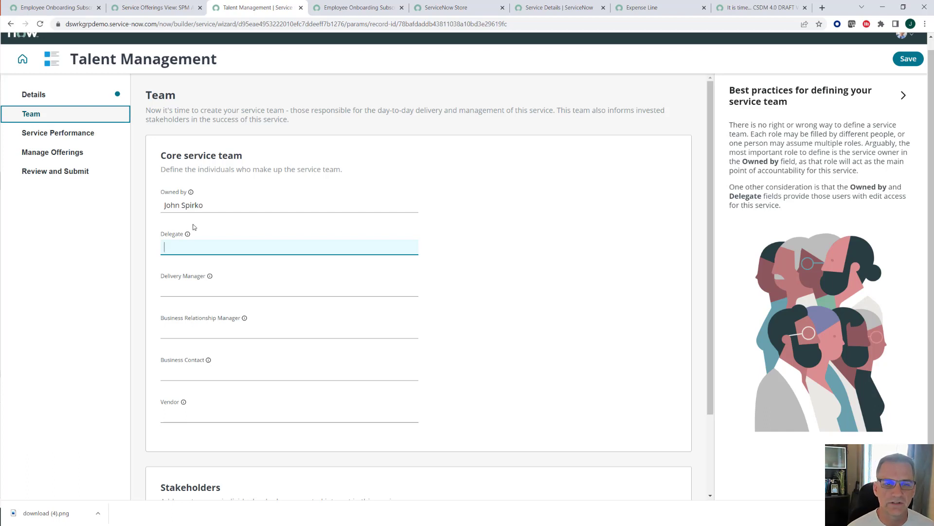
left_click(195, 246)
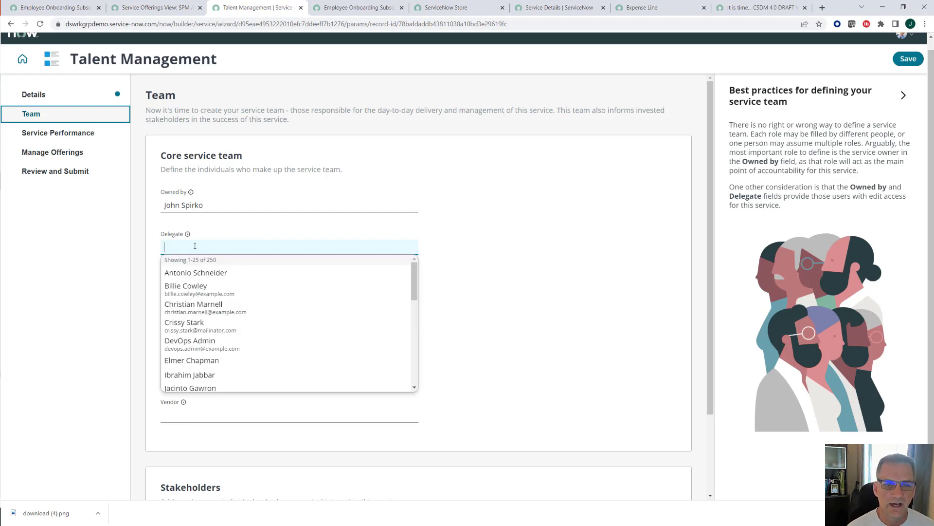
left_click(199, 361)
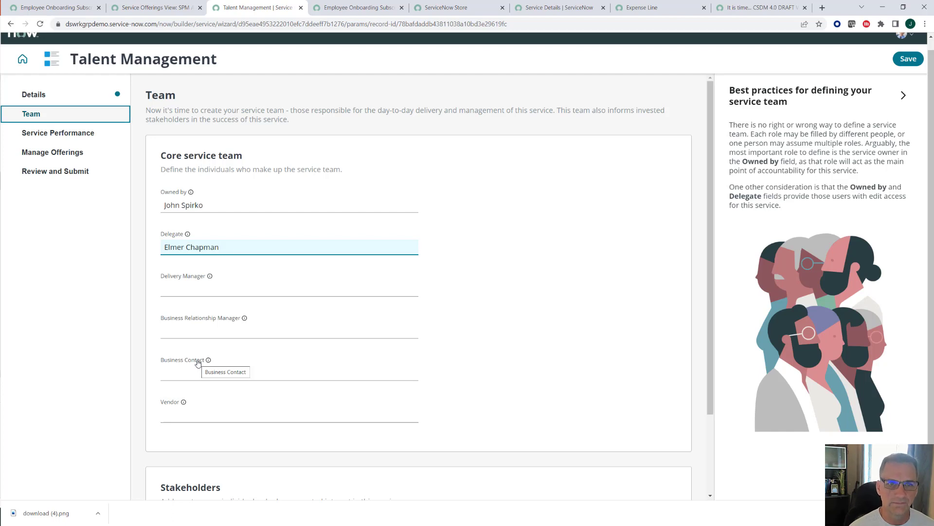
Step: Assign a delivery manager and a business relationship manager to the core service team
left_click(228, 290)
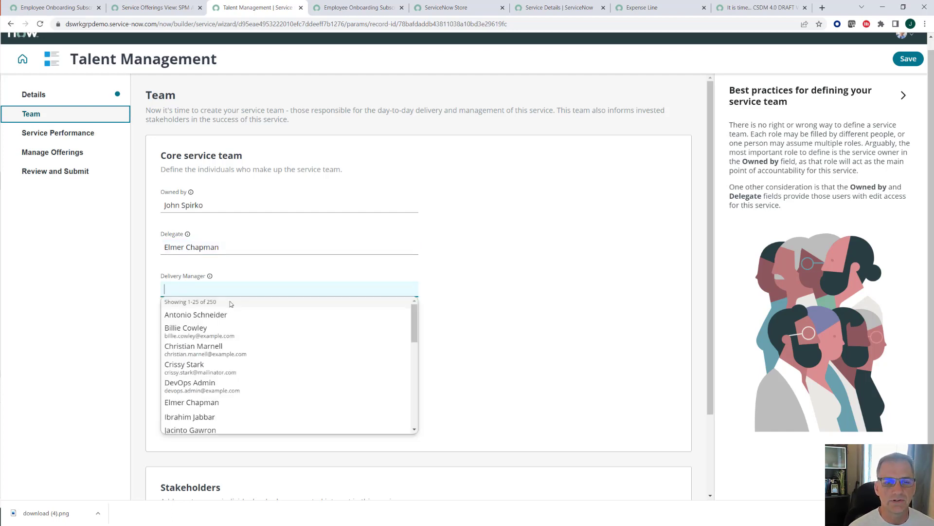
left_click(194, 331)
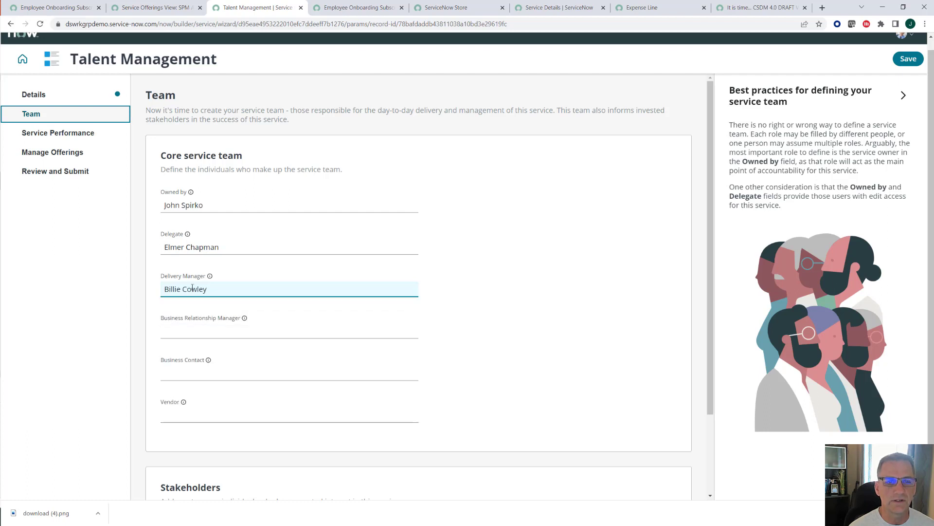
left_click(191, 330)
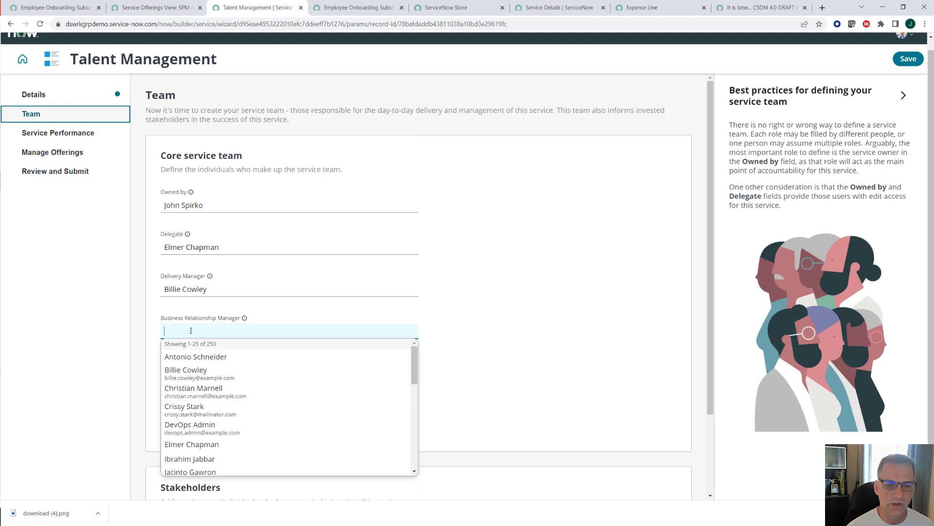
scroll(192, 372, "down", 6)
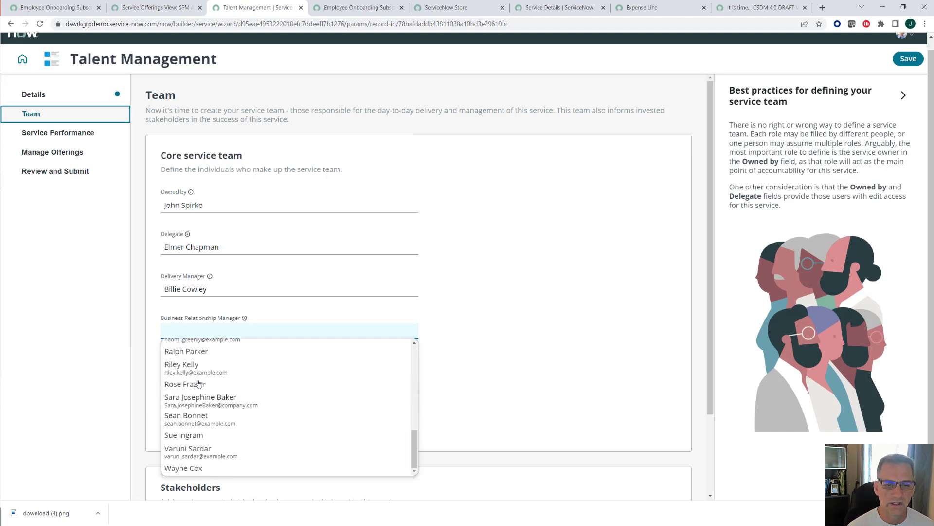
left_click(193, 435)
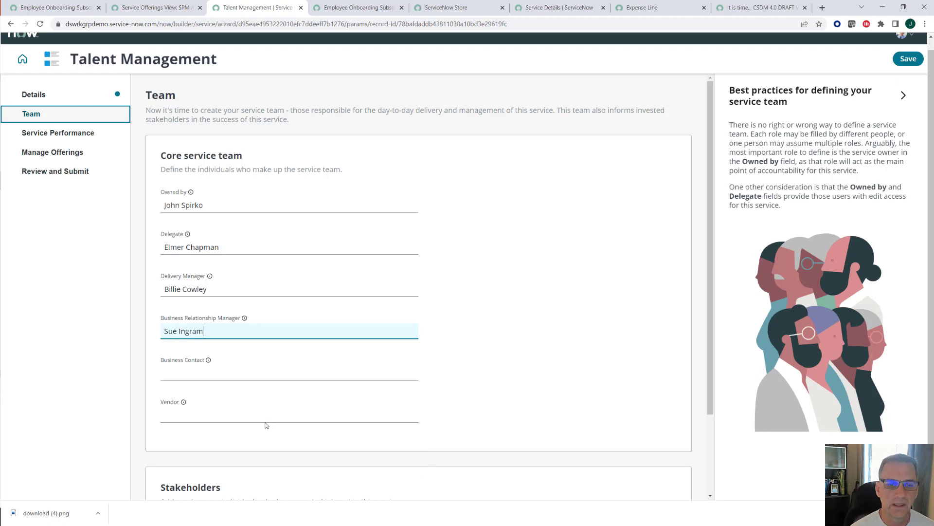
Step: Read the explanation of the Business Contact field and look over the Stakeholders section
left_click(209, 361)
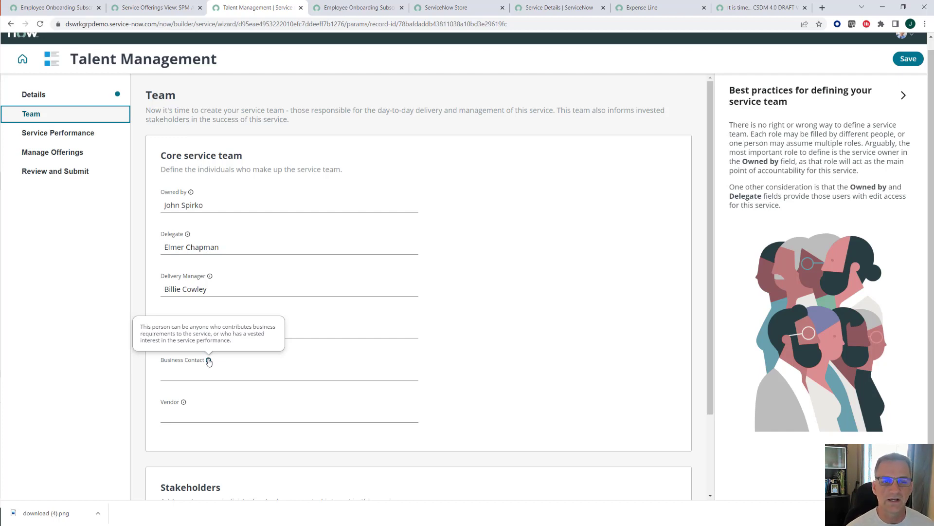
scroll(184, 404, "down", 2)
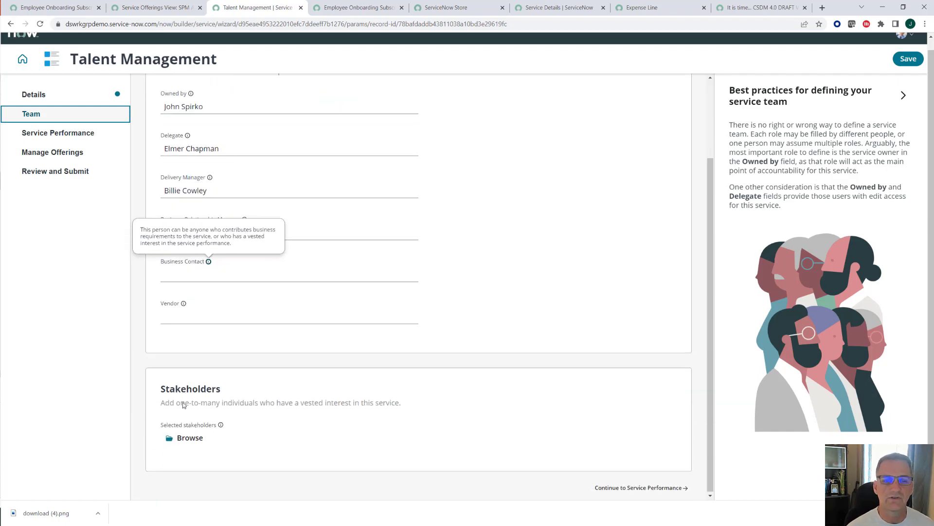
Step: Read the explanation of the Selected stakeholders field and review the core service team assignments
left_click(221, 425)
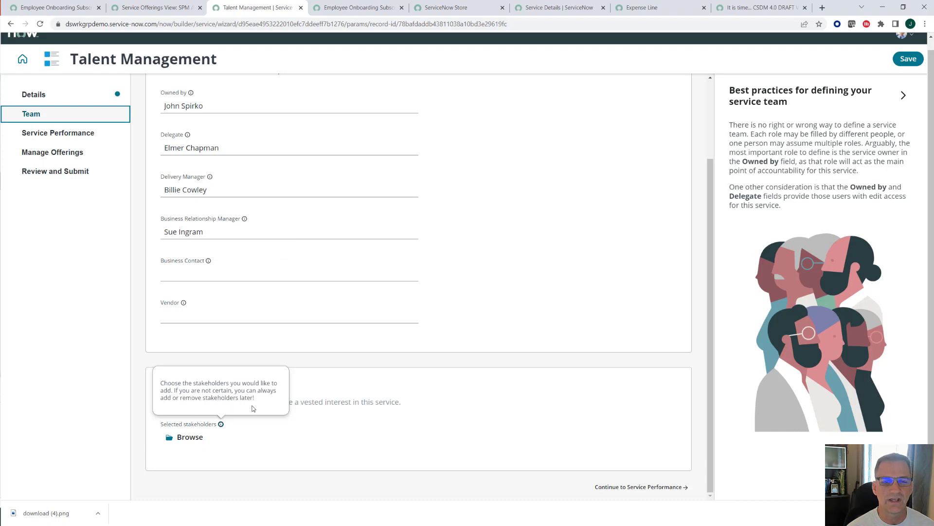
left_click(276, 441)
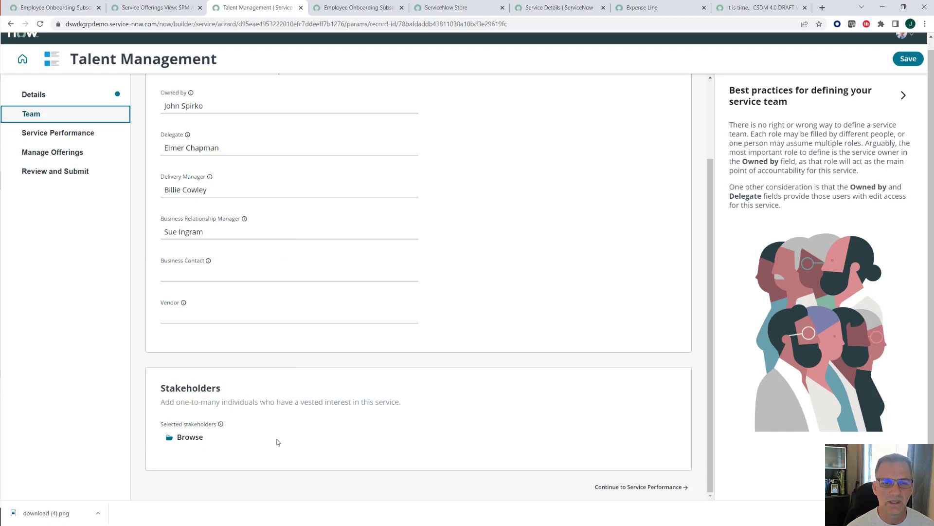
scroll(284, 433, "up", 2)
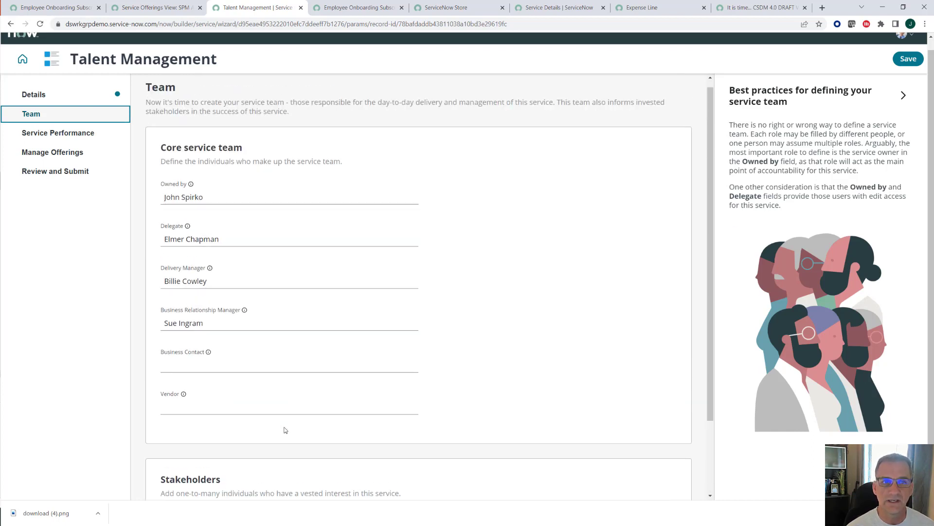
scroll(285, 430, "up", 1)
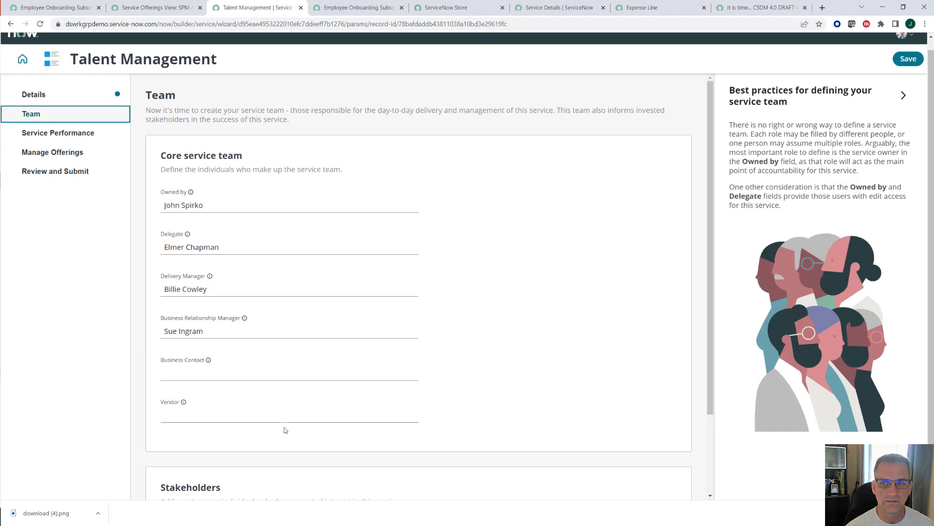
Step: Continue past the Team and Service Performance sections to Manage Offerings, leaving the service-specific KPI groups empty
scroll(284, 430, "down", 3)
left_click(667, 491)
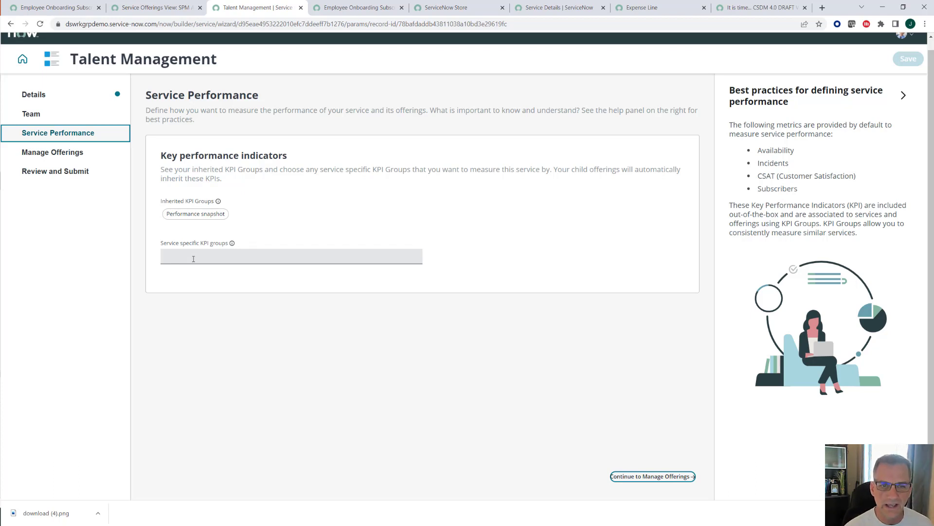
left_click(654, 478)
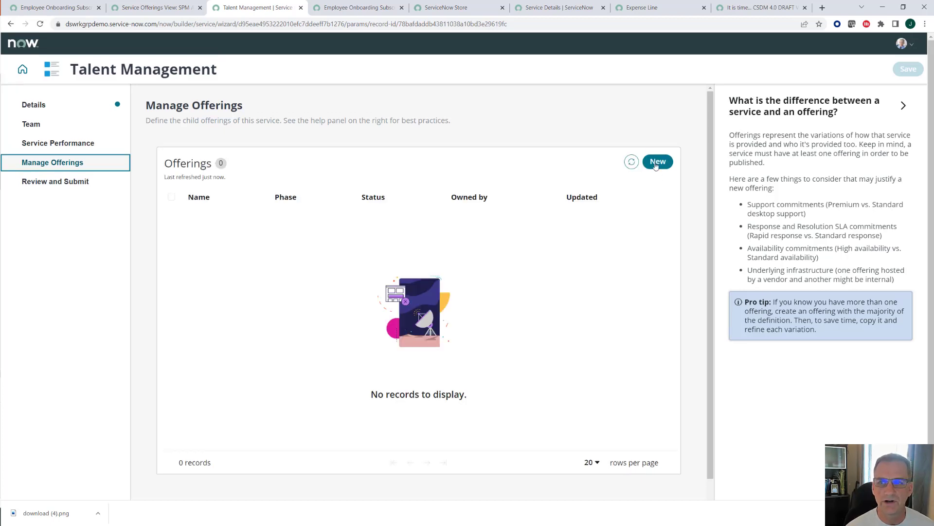
Step: Start a new offering, check the Employee Onboarding Subscription catalog item, and name the offering "Employee Onboarding"
left_click(358, 7)
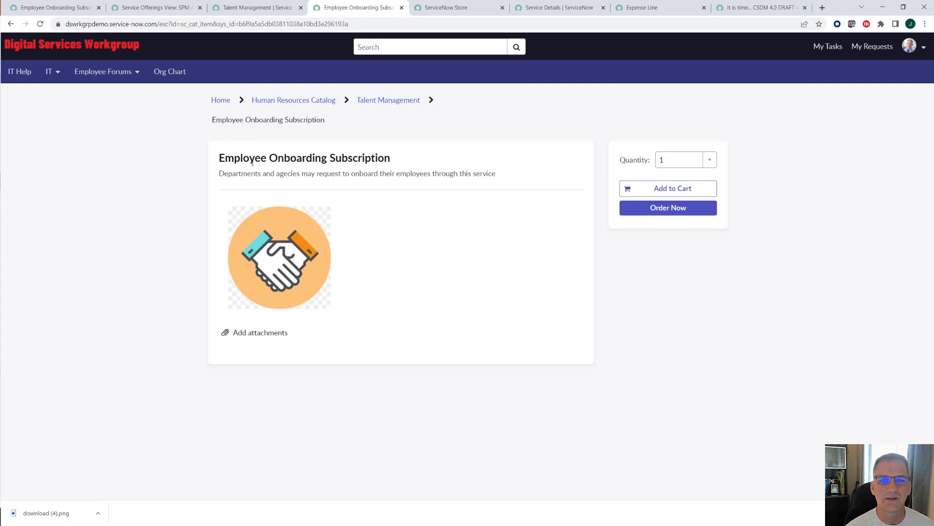
left_click(274, 8)
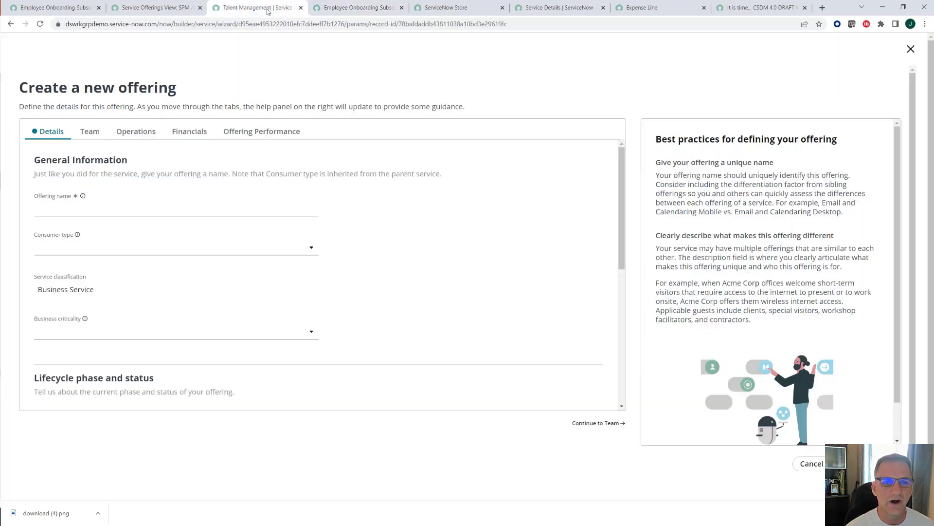
left_click(91, 212)
type("Employee Onboarding")
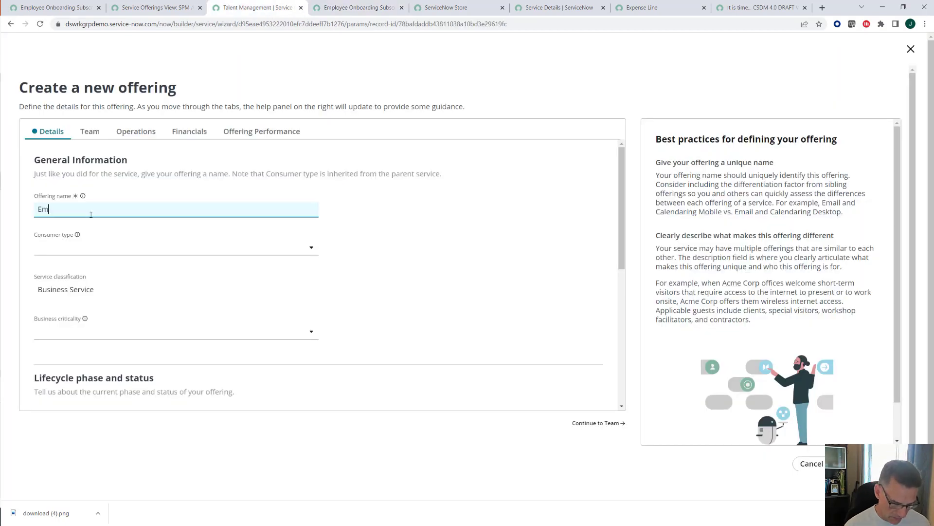
Step: Set the offering's consumer type to Internal and its business criticality to 2 - somewhat critical
left_click(84, 251)
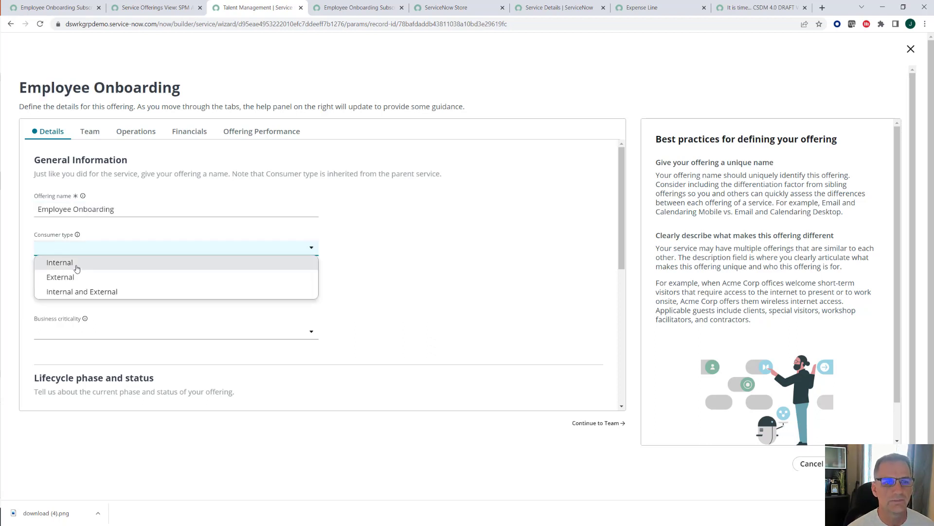
left_click(76, 269)
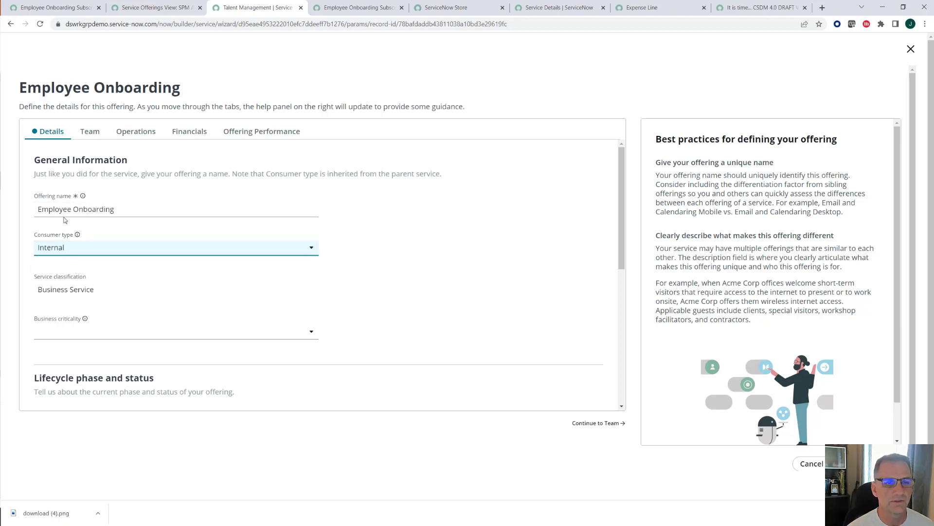
left_click(81, 333)
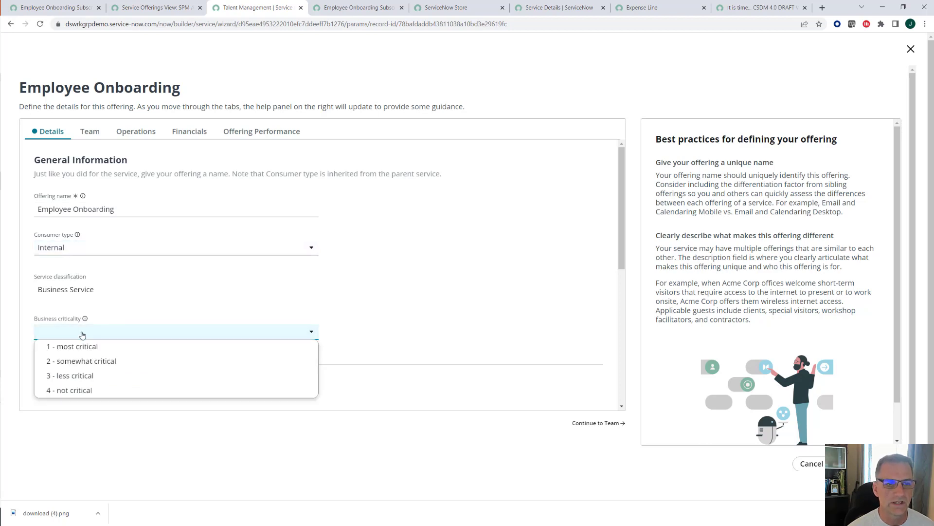
left_click(78, 360)
Step: Set the offering's lifecycle phase to Catalog and its status to Operational, and look over the remaining detail fields
scroll(141, 375, "down", 3)
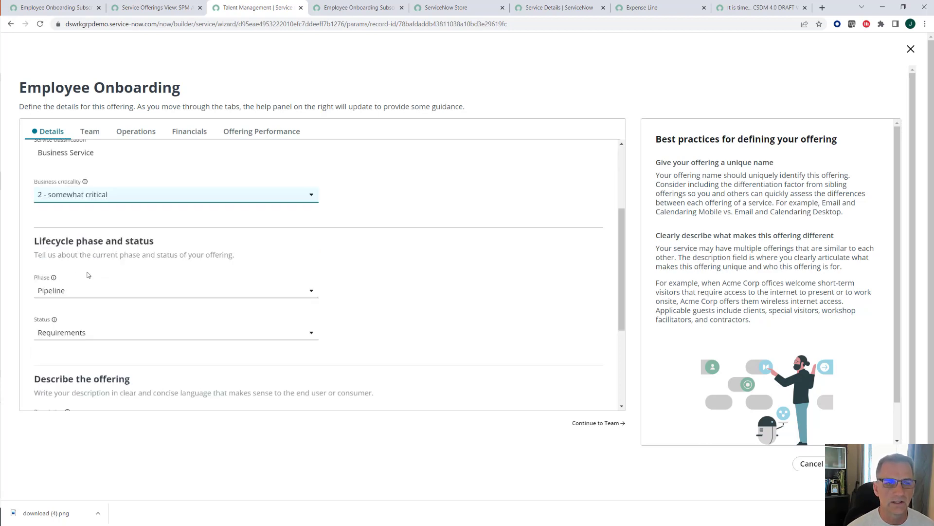
left_click(64, 291)
left_click(60, 319)
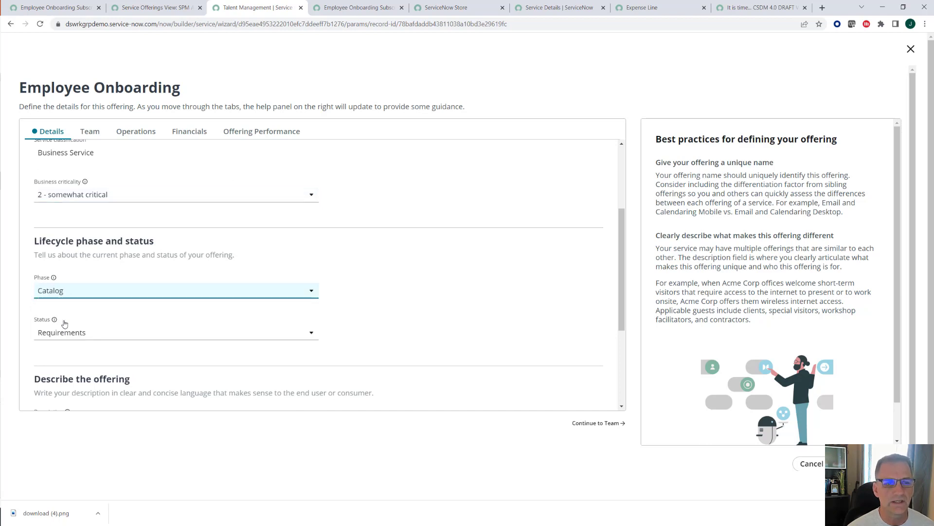
left_click(65, 333)
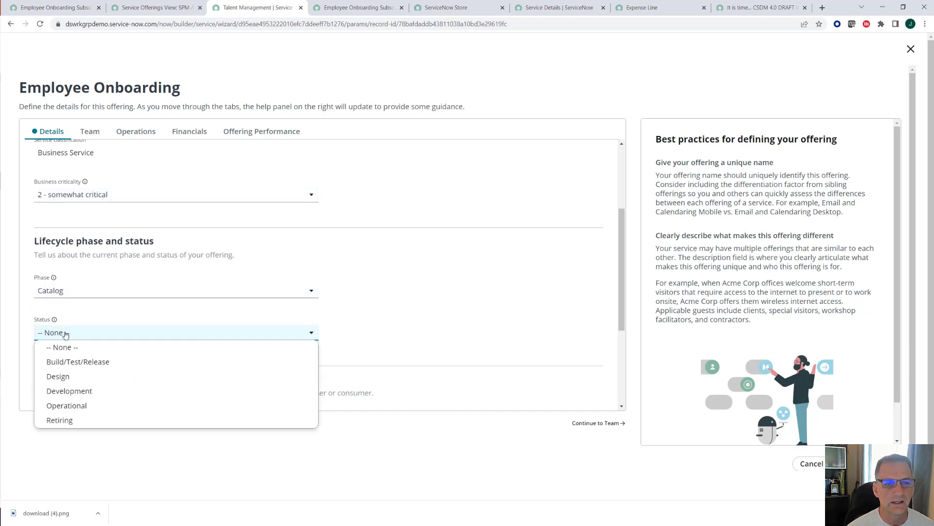
left_click(76, 408)
scroll(128, 349, "down", 2)
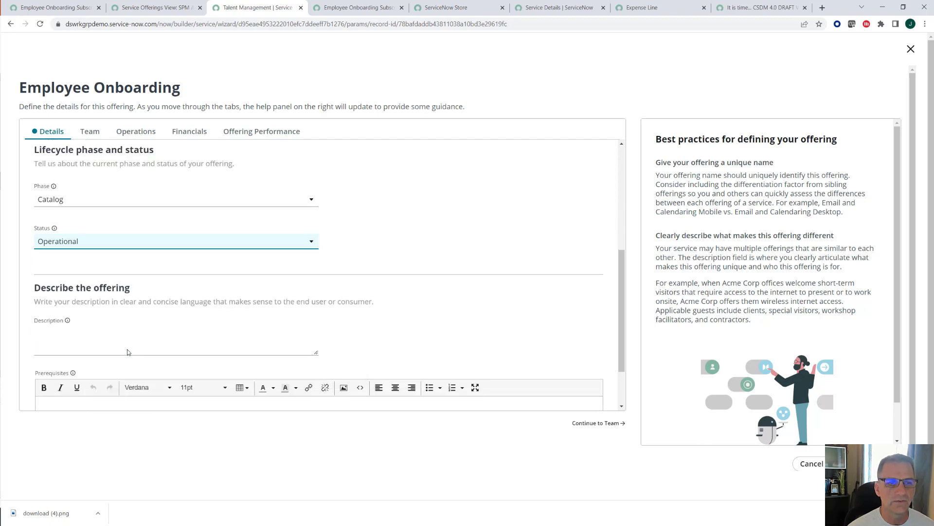
scroll(137, 335, "down", 2)
scroll(137, 335, "down", 1)
scroll(137, 339, "up", 1)
scroll(137, 339, "up", 1)
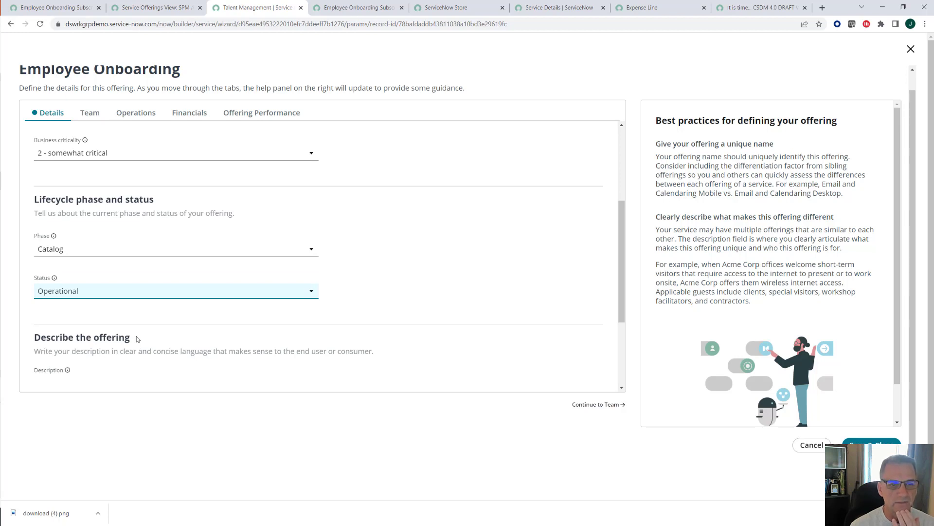
scroll(137, 340, "up", 2)
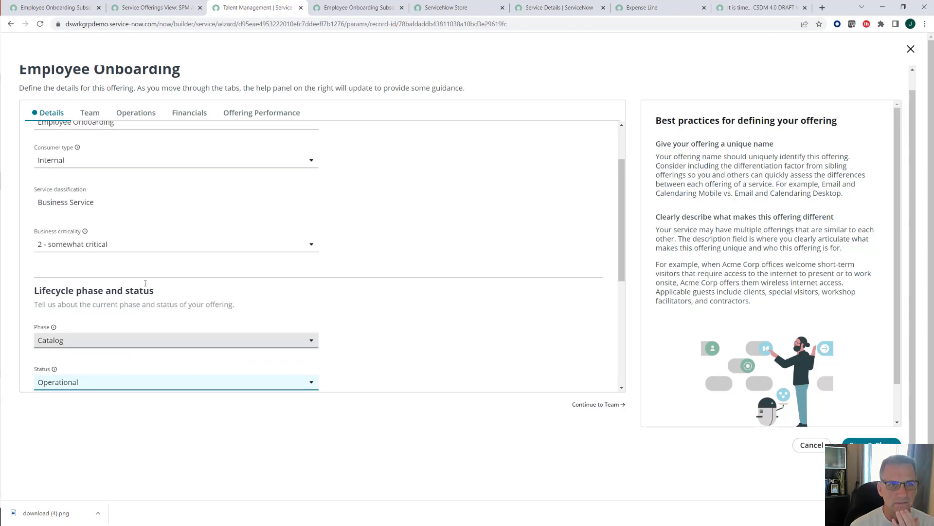
Step: Assign CSM Admins as the support group in the offering's team and look over its Vendor and Stakeholders fields
left_click(90, 114)
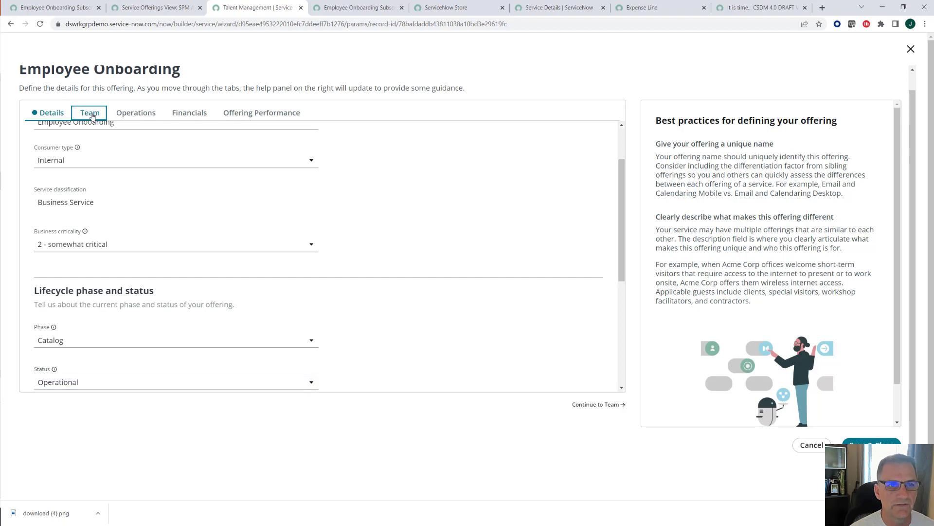
scroll(116, 207, "up", 3)
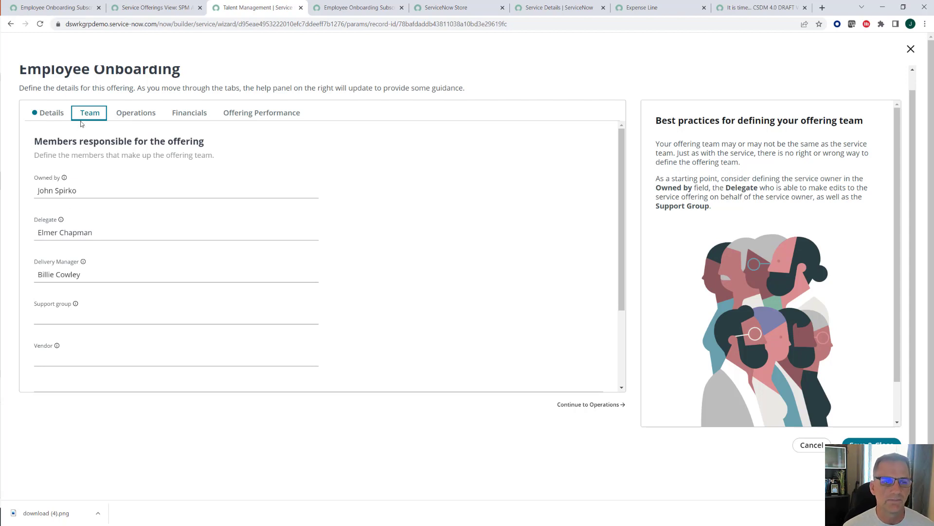
left_click(74, 319)
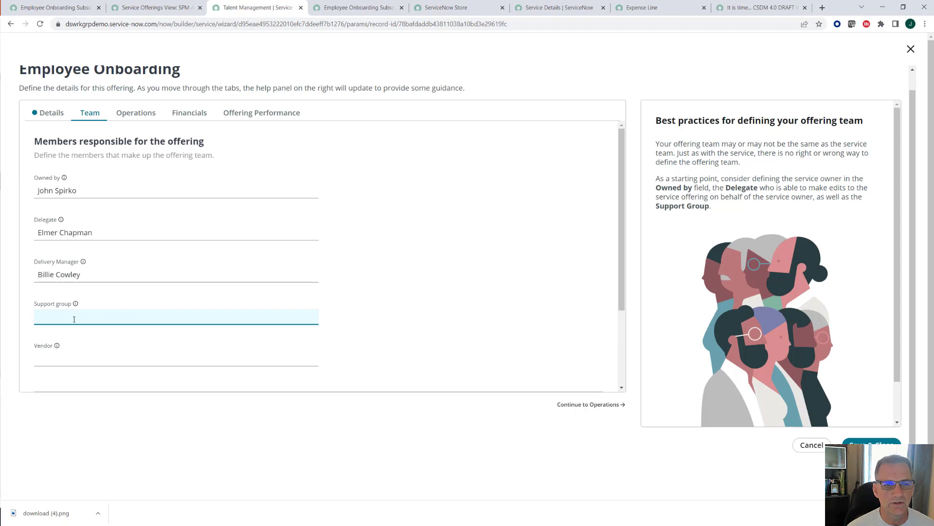
left_click(64, 317)
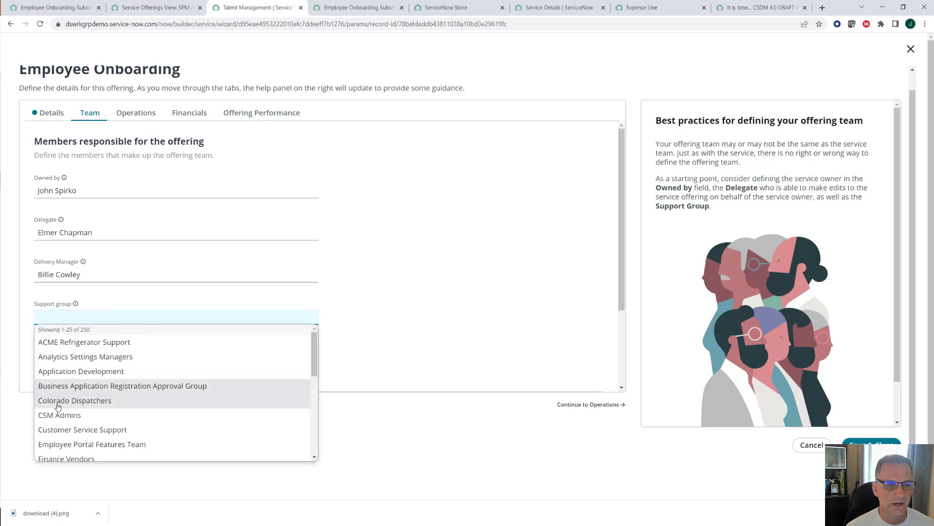
left_click(58, 415)
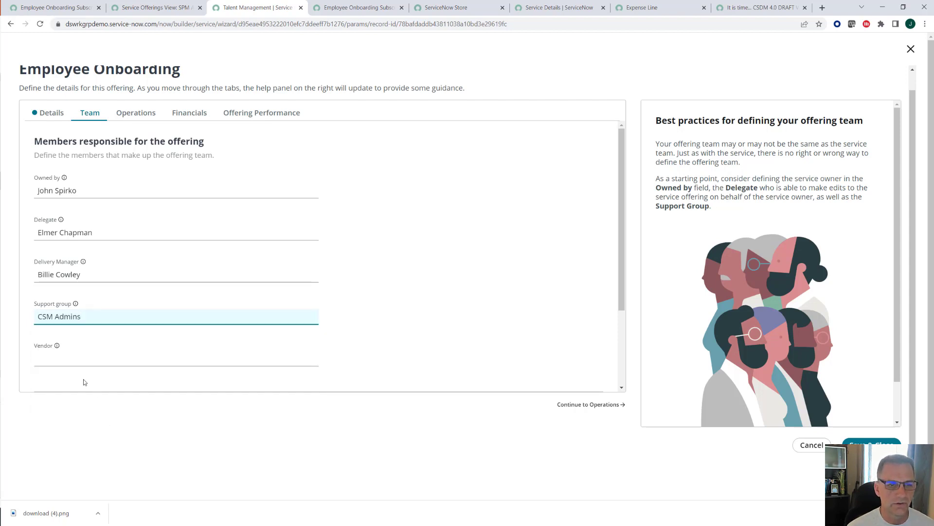
scroll(68, 360, "down", 1)
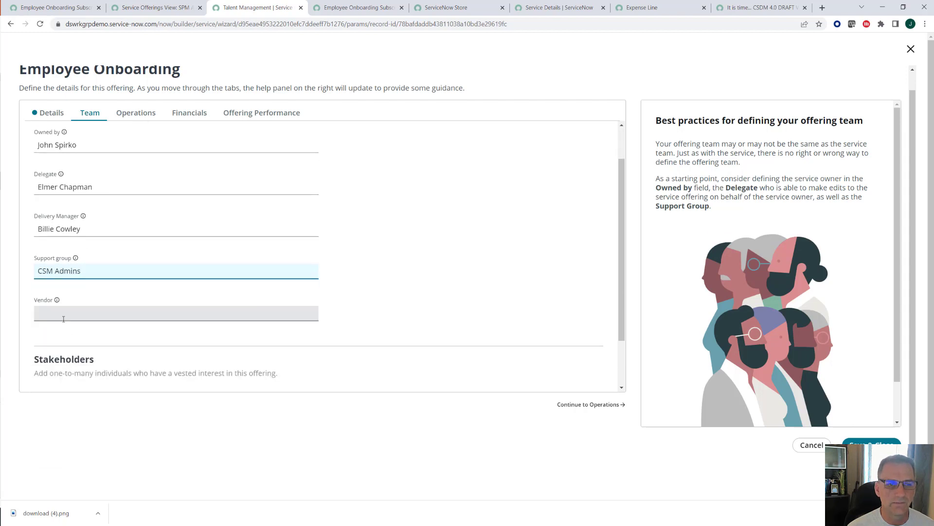
scroll(67, 321, "down", 1)
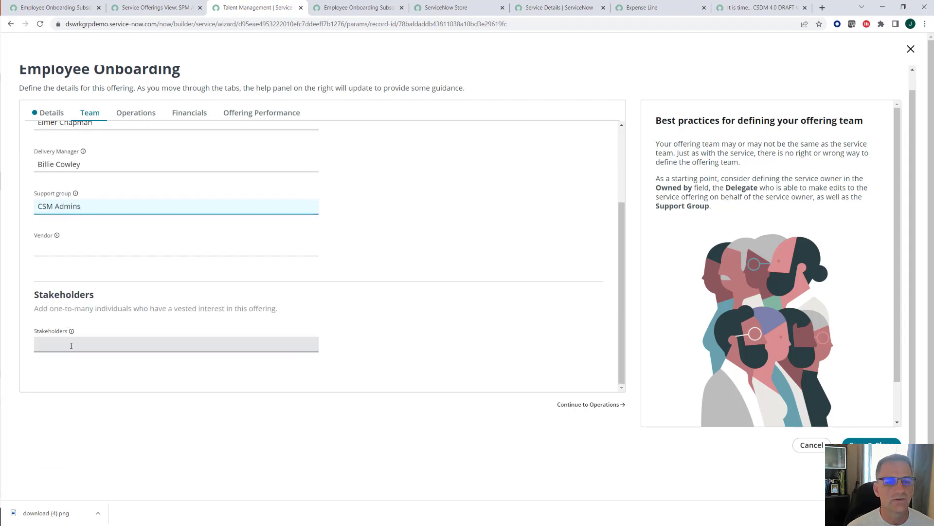
scroll(71, 346, "up", 3)
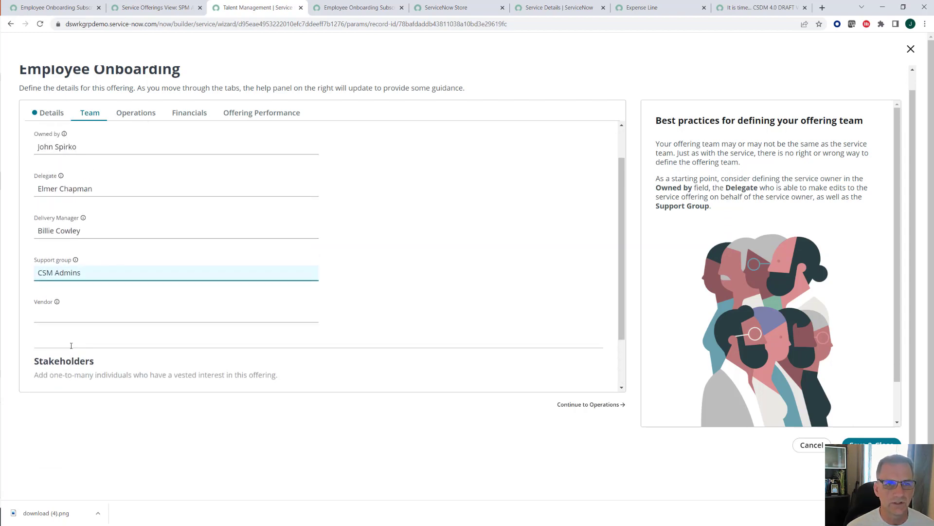
scroll(72, 348, "down", 3)
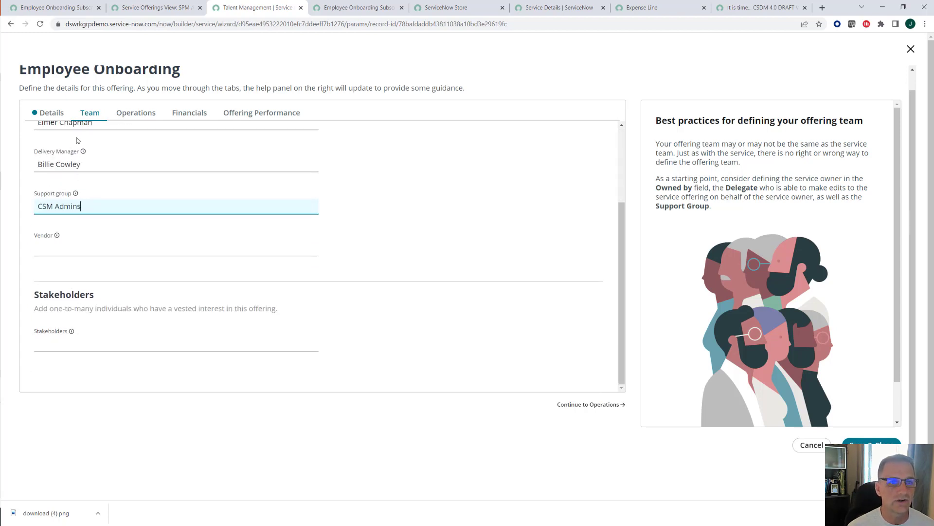
Step: Review the subscriber fields in the offering's Operations section and read the explanation of Selected departments
left_click(144, 114)
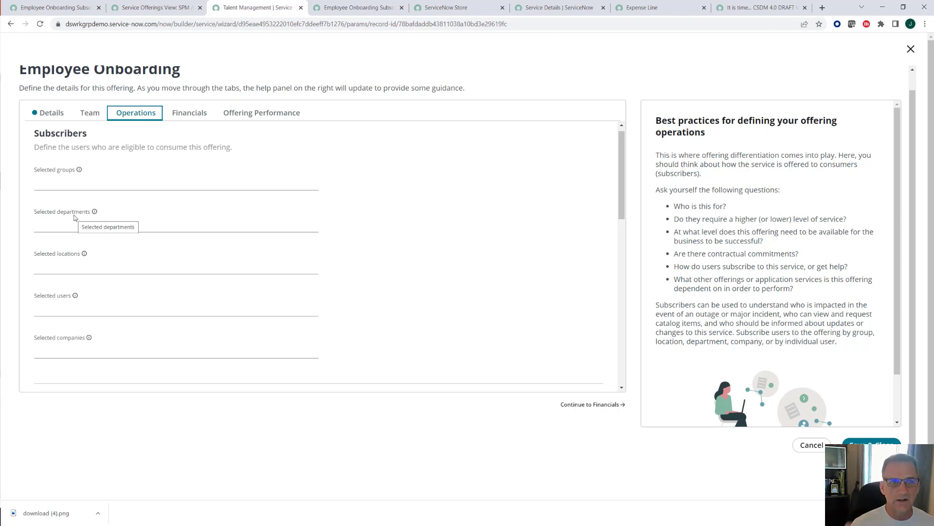
left_click(59, 227)
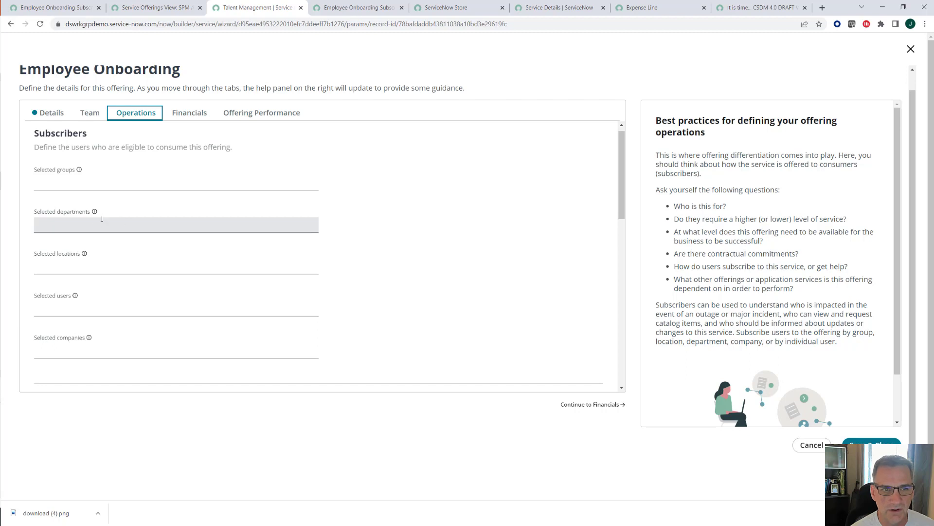
mouse_move(95, 214)
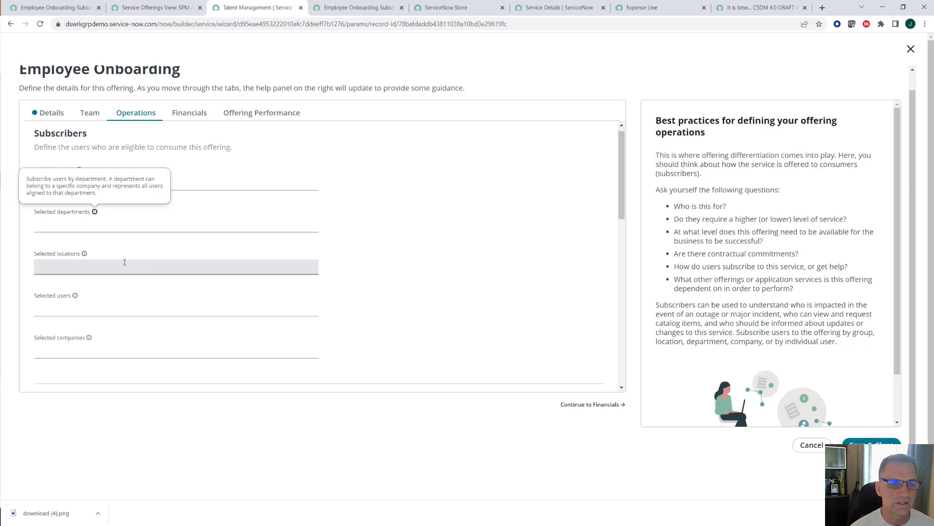
left_click(398, 236)
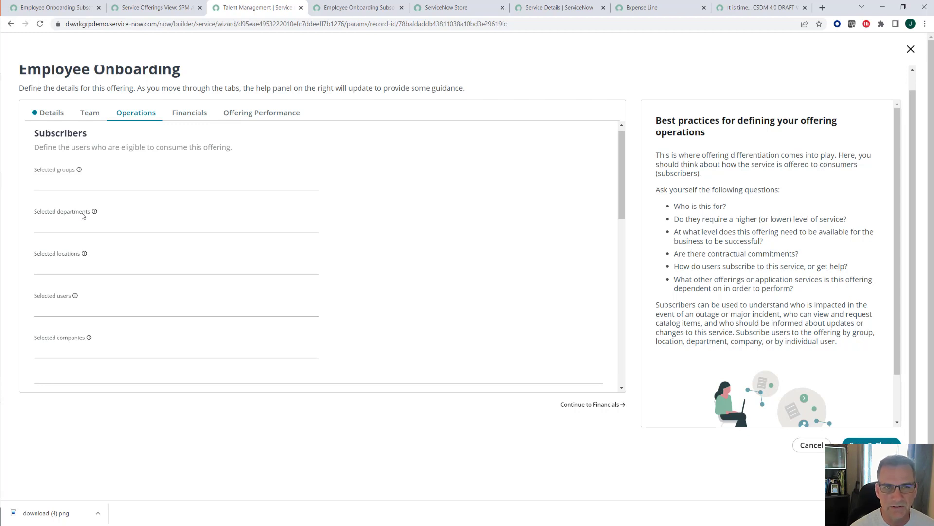
Step: Review the price model options and the price unit and price fields in the offering's Financials section
left_click(197, 114)
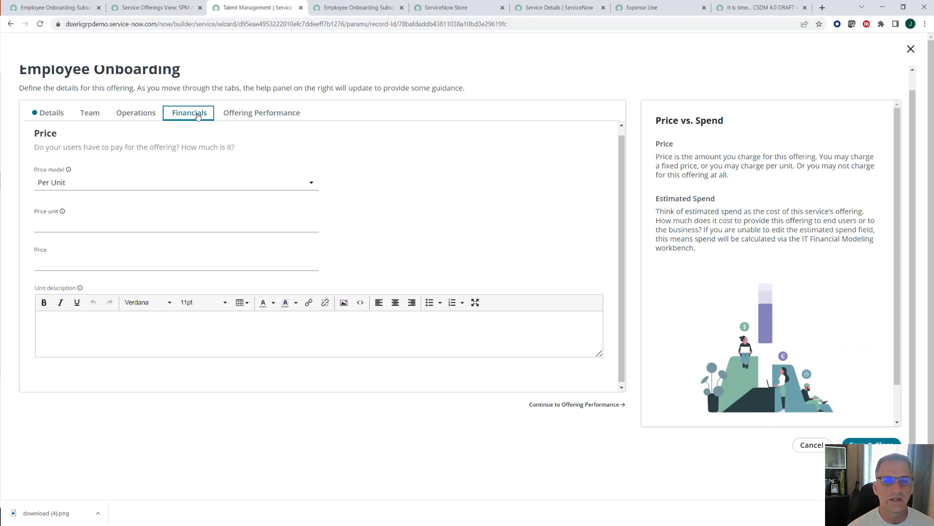
left_click(141, 182)
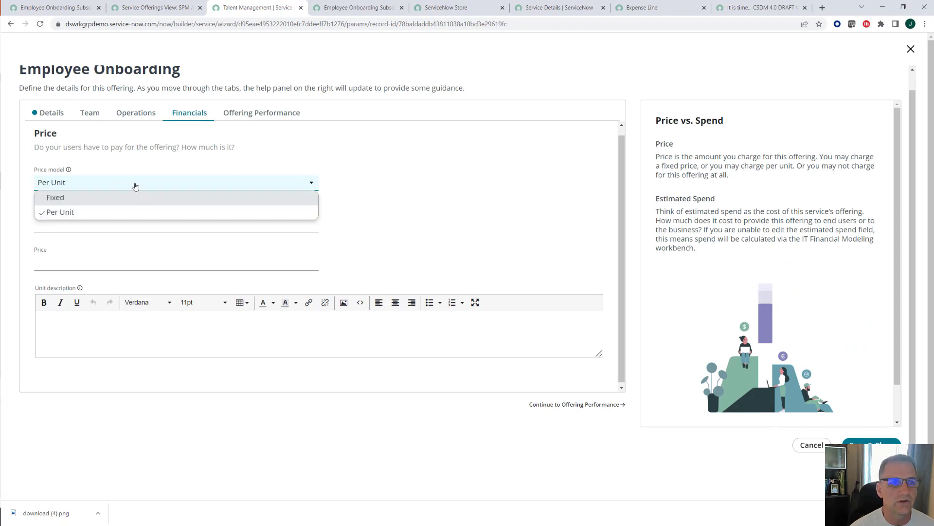
left_click(135, 187)
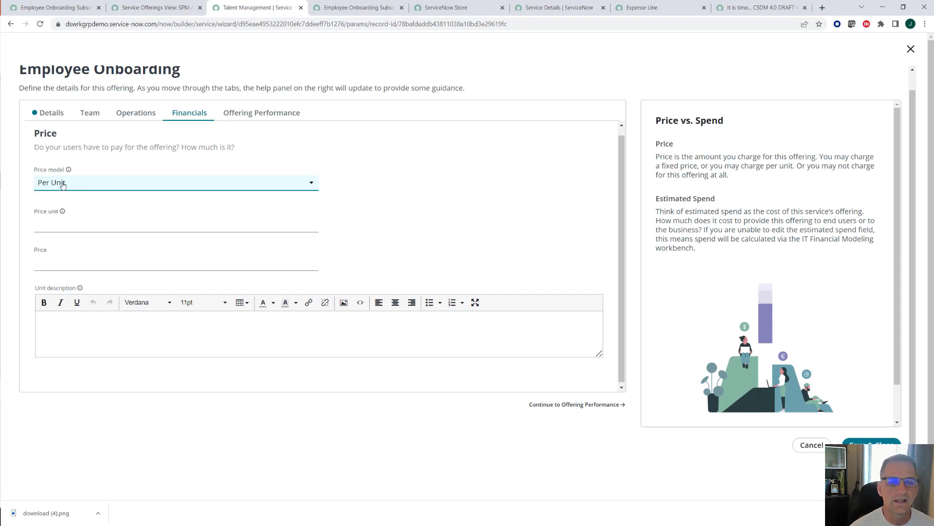
left_click(70, 223)
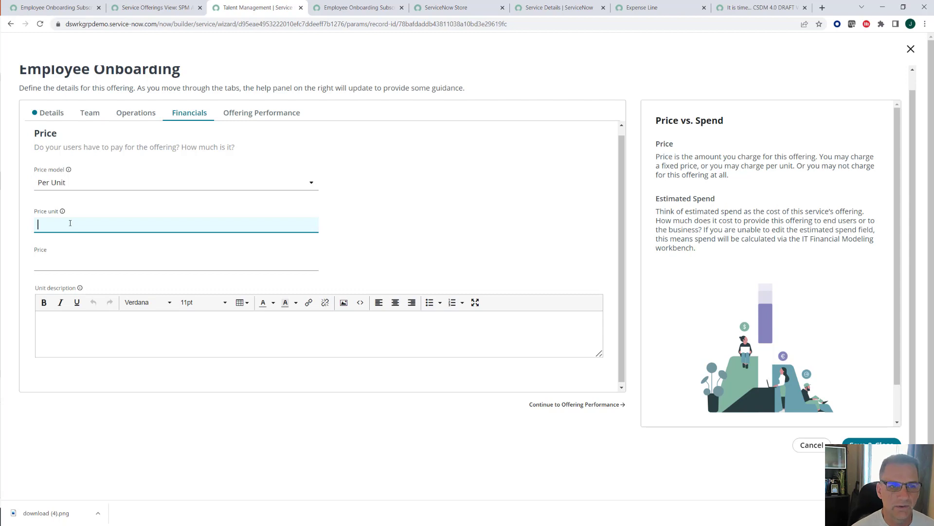
left_click(60, 261)
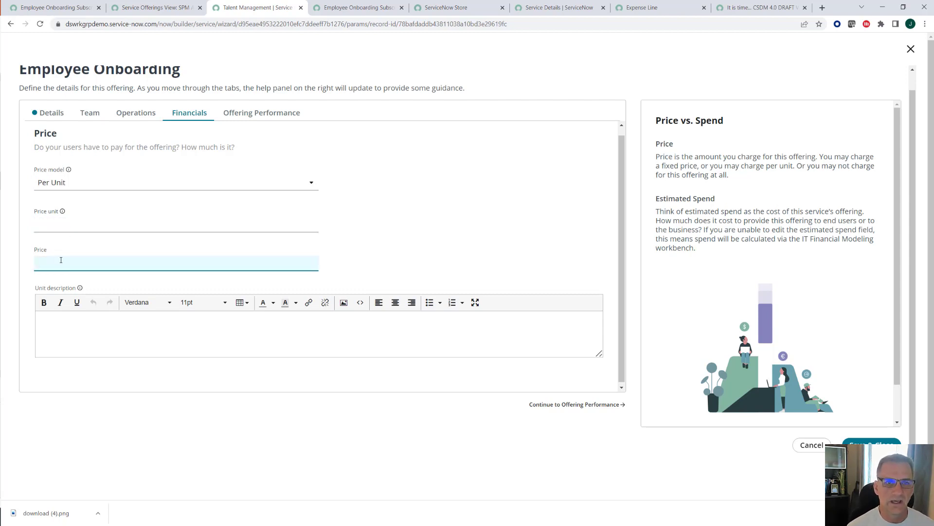
Step: Examine the inherited KPI groups and the available offering-specific KPI groups under Offering Performance
left_click(266, 116)
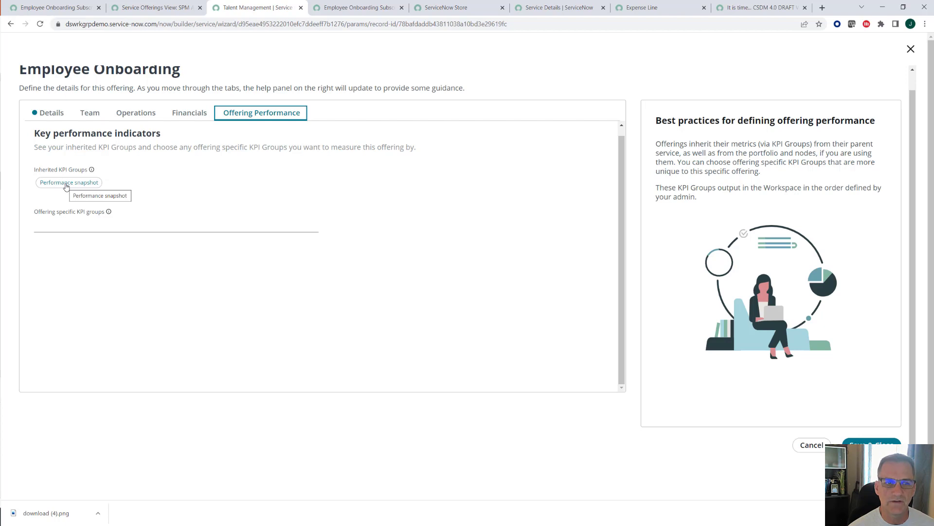
left_click(70, 226)
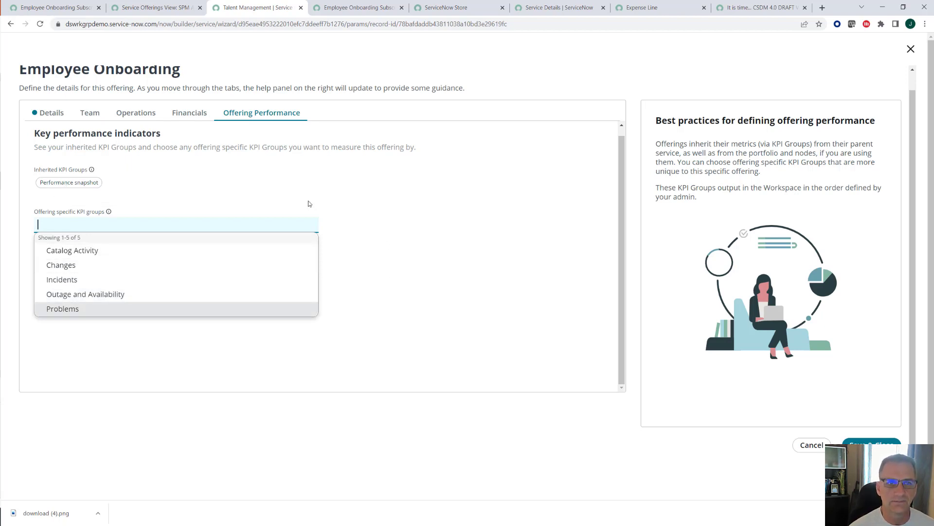
left_click(271, 190)
Step: Recheck the Employee Onboarding offering's general information, lifecycle and description fields
left_click(47, 111)
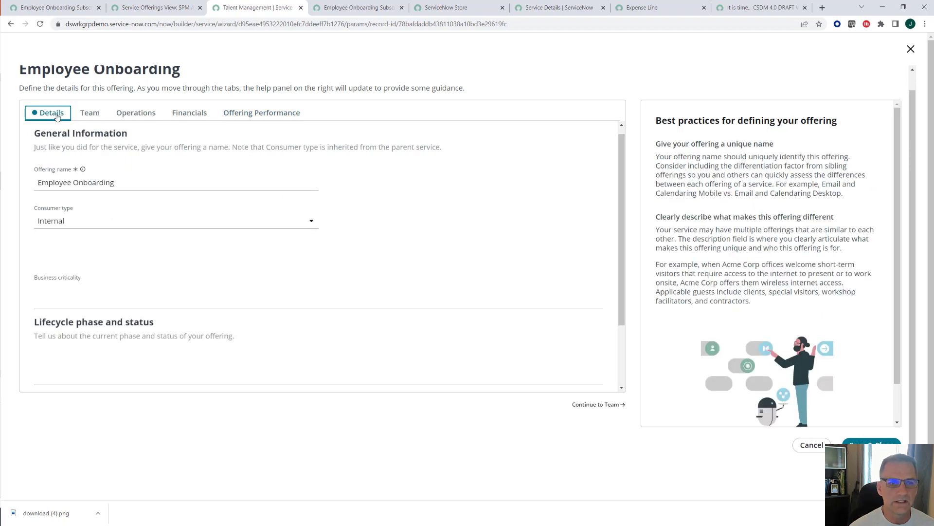
scroll(145, 230, "down", 5)
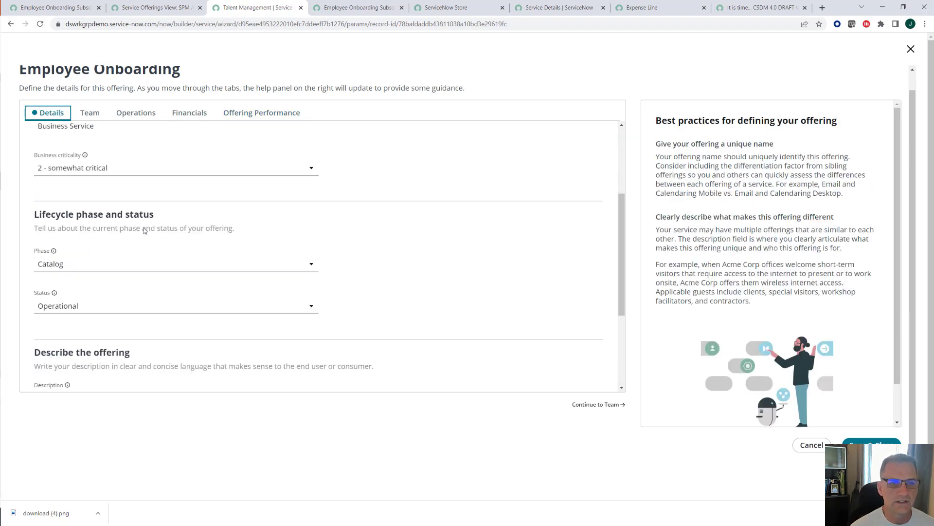
scroll(144, 231, "down", 2)
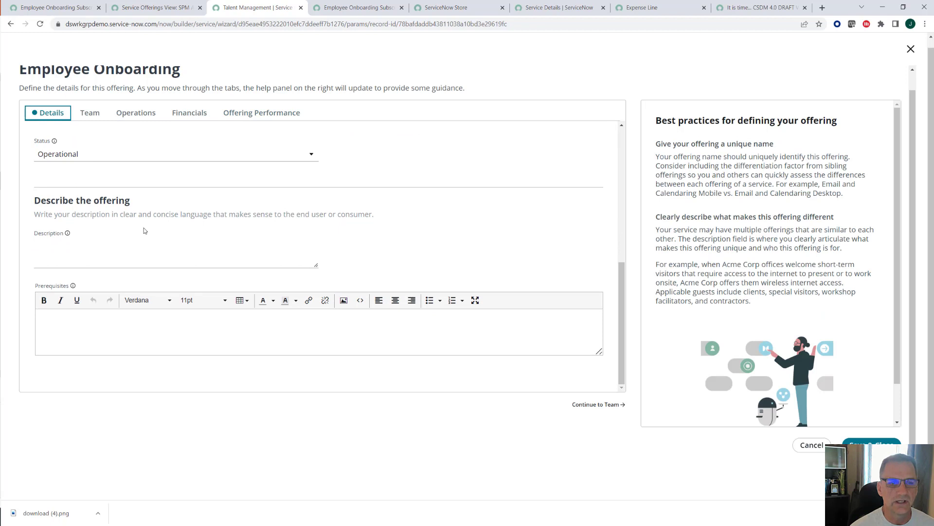
scroll(145, 231, "up", 7)
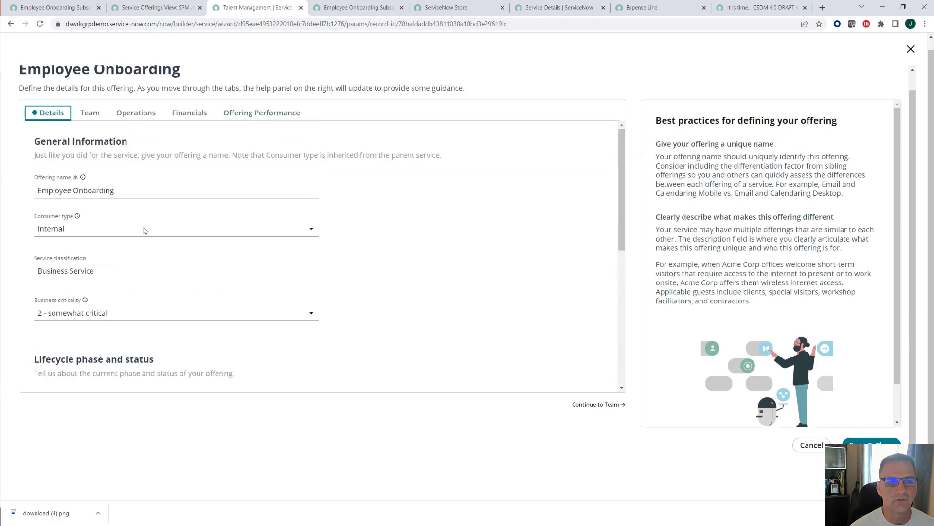
left_click(91, 113)
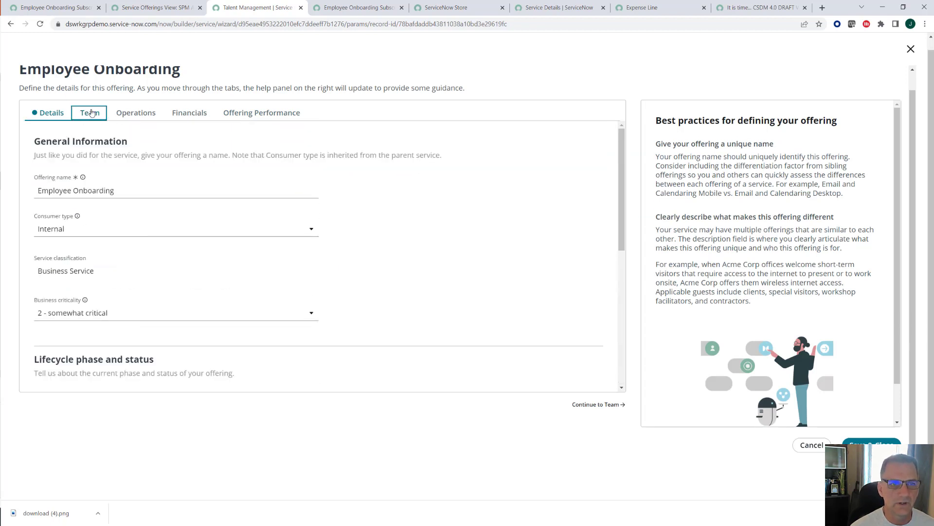
Step: Add the 99.5% Availability 24X7 commitment to the offering's operations
left_click(134, 113)
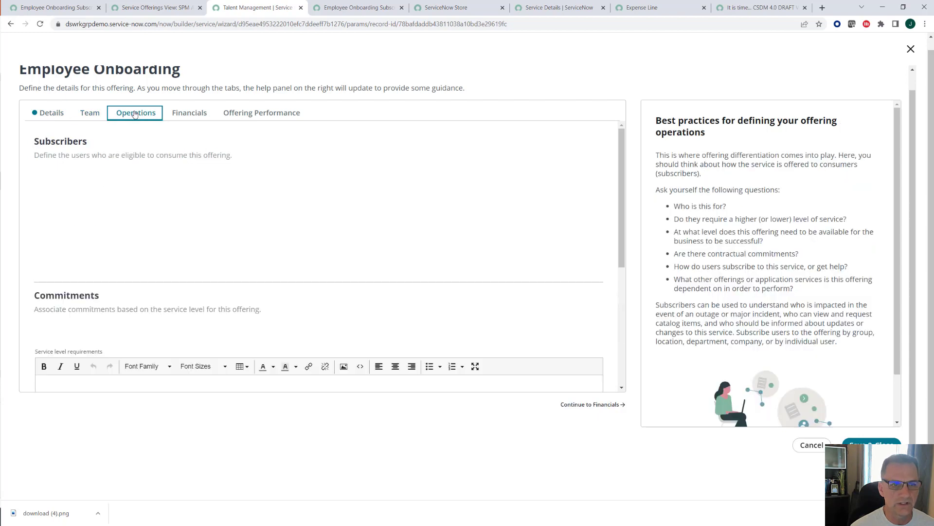
scroll(101, 218, "down", 4)
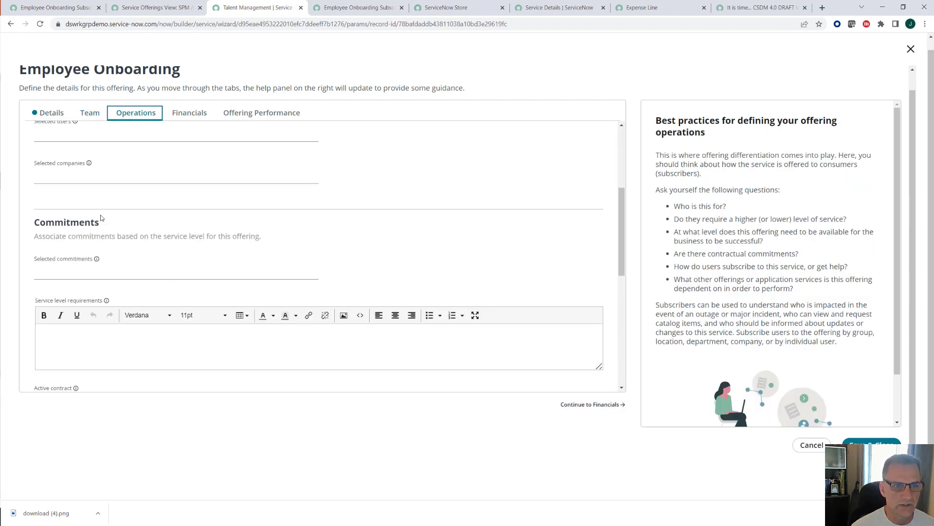
scroll(101, 217, "down", 1)
left_click(76, 228)
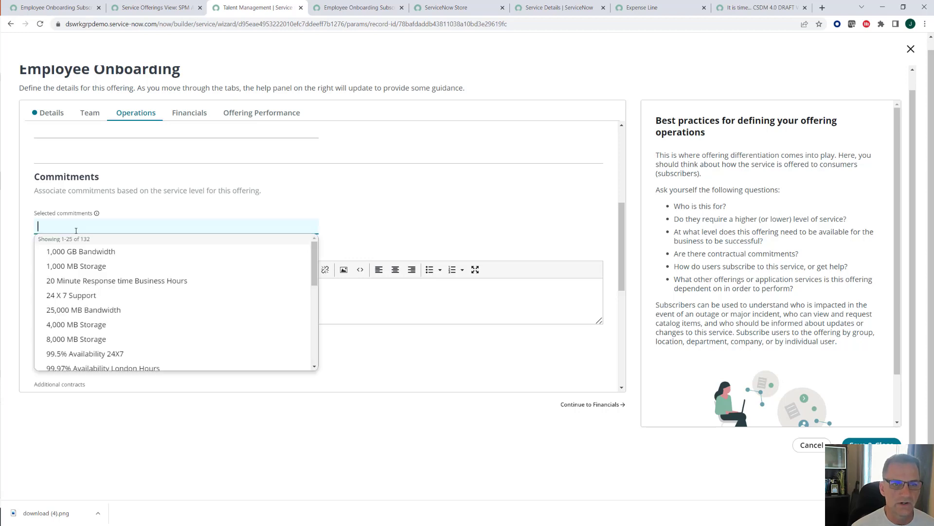
scroll(83, 280, "down", 1)
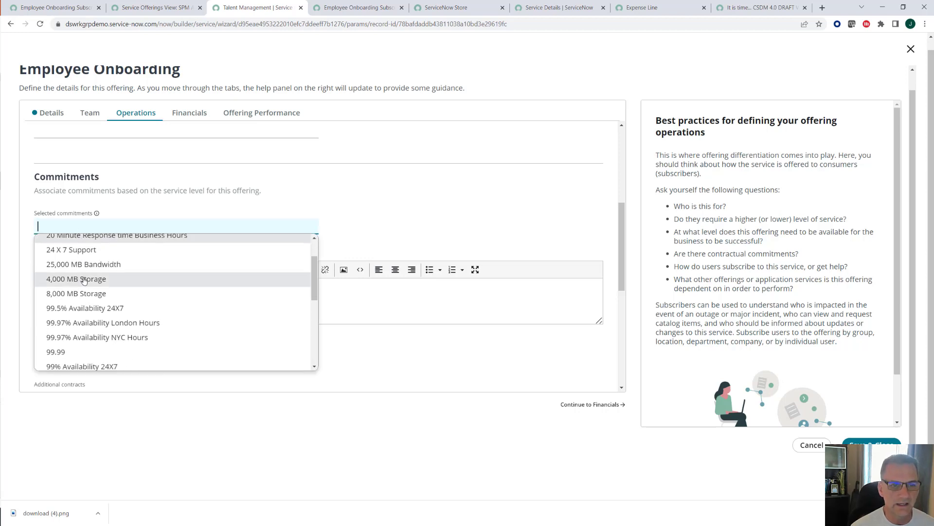
left_click(84, 311)
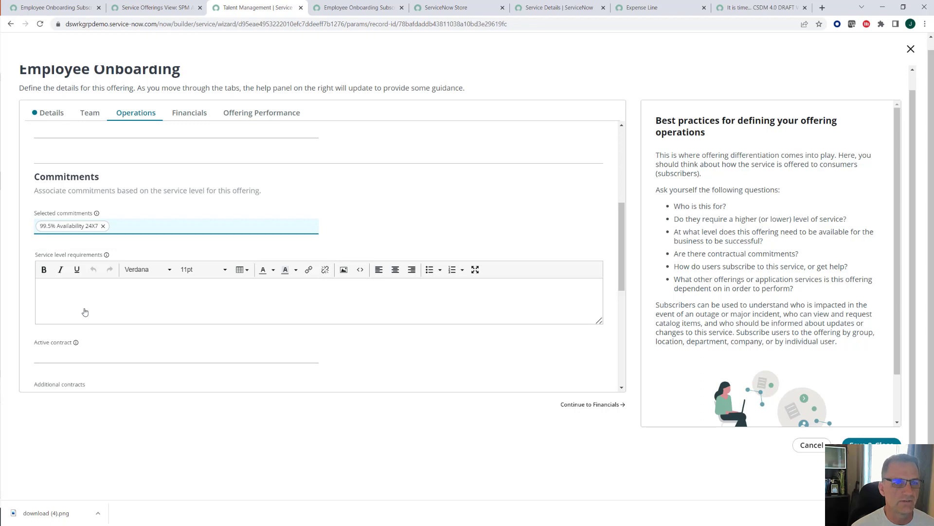
Step: Add P2 Resolution as a second commitment for the offering
left_click(124, 221)
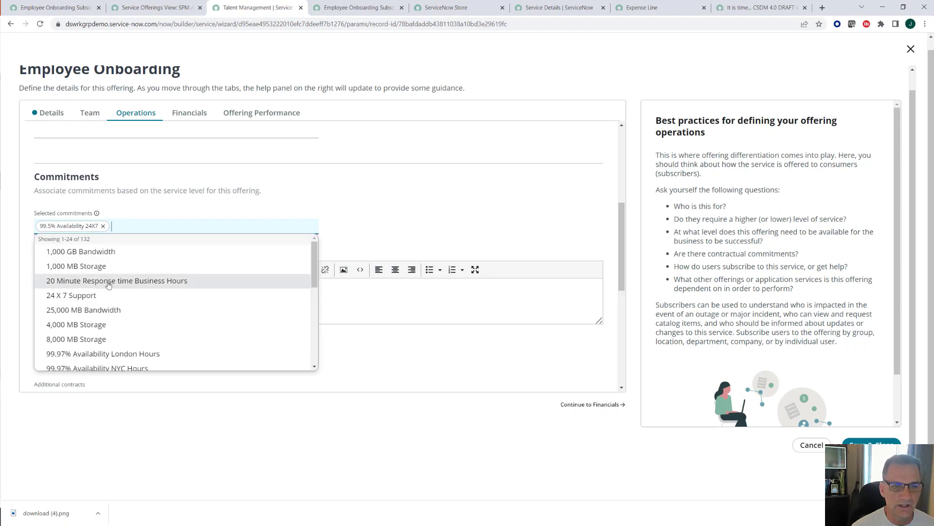
scroll(109, 283, "down", 3)
scroll(109, 283, "down", 3)
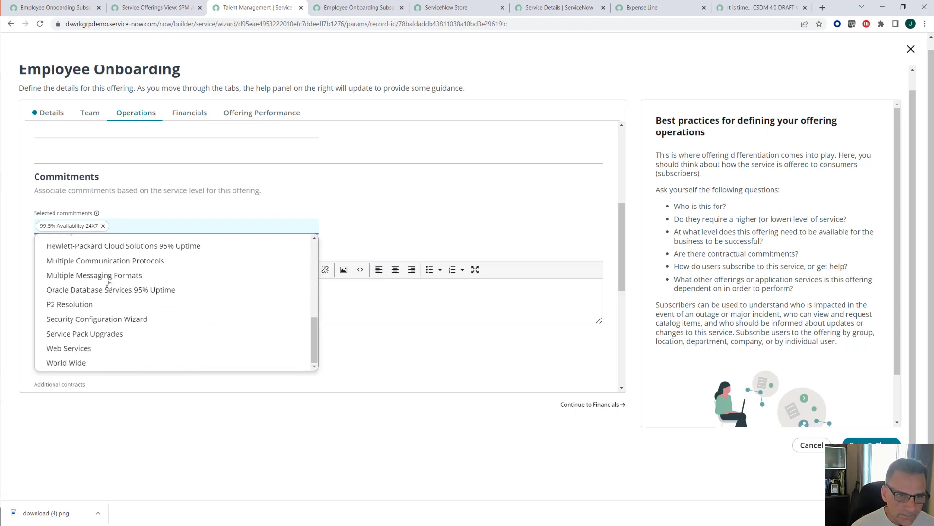
left_click(80, 306)
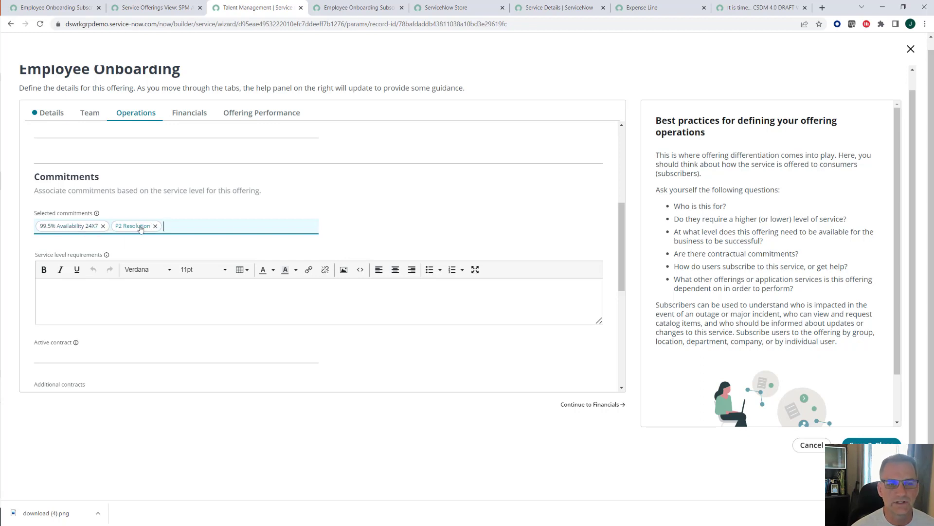
Step: Check the Employee Onboarding Subscription item in the service portal and associate it with the offering as its catalog item
scroll(140, 229, "down", 2)
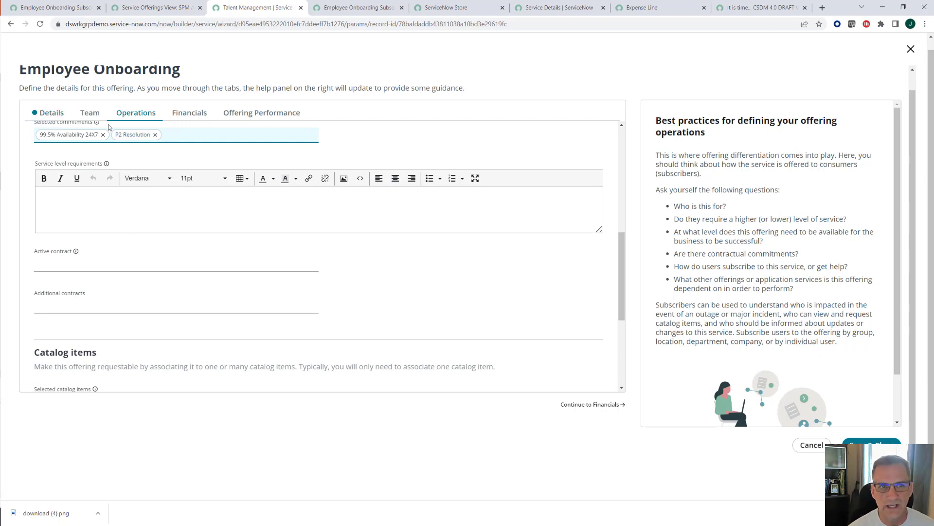
scroll(103, 200, "down", 1)
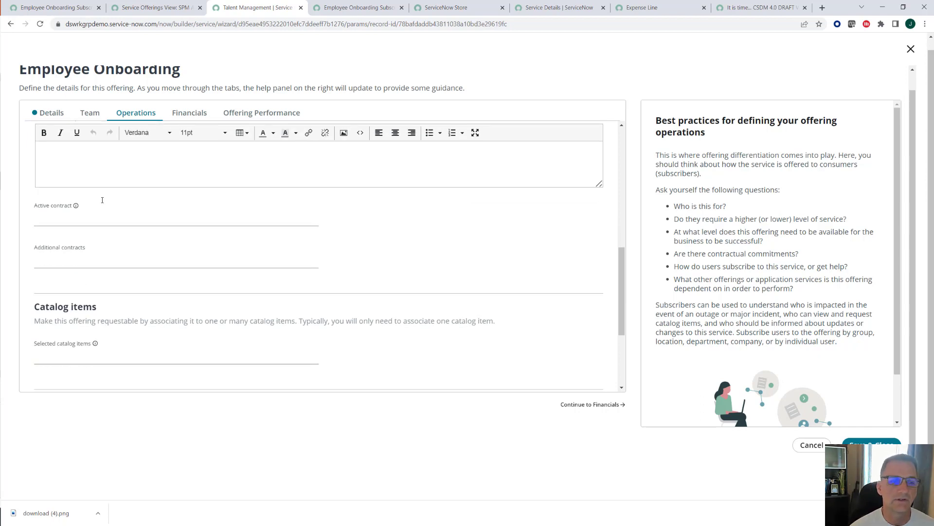
scroll(102, 200, "down", 3)
left_click(85, 218)
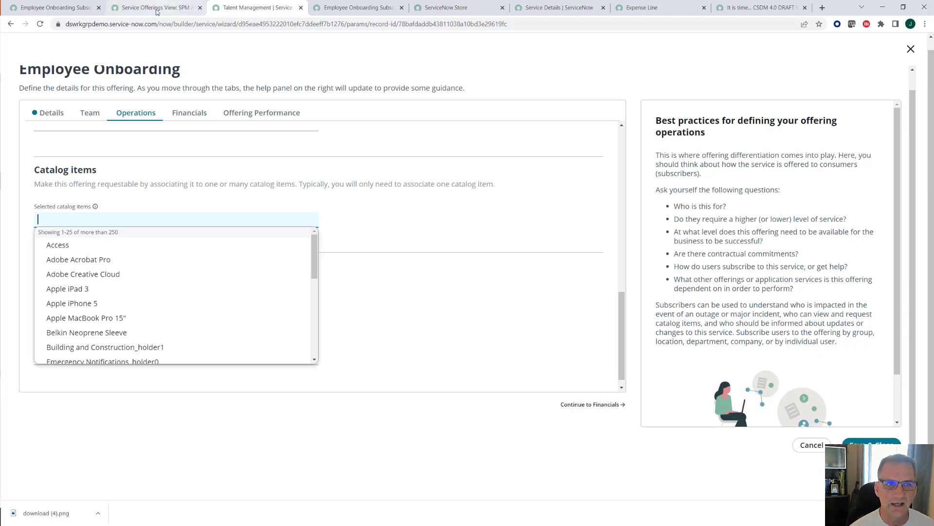
left_click(343, 11)
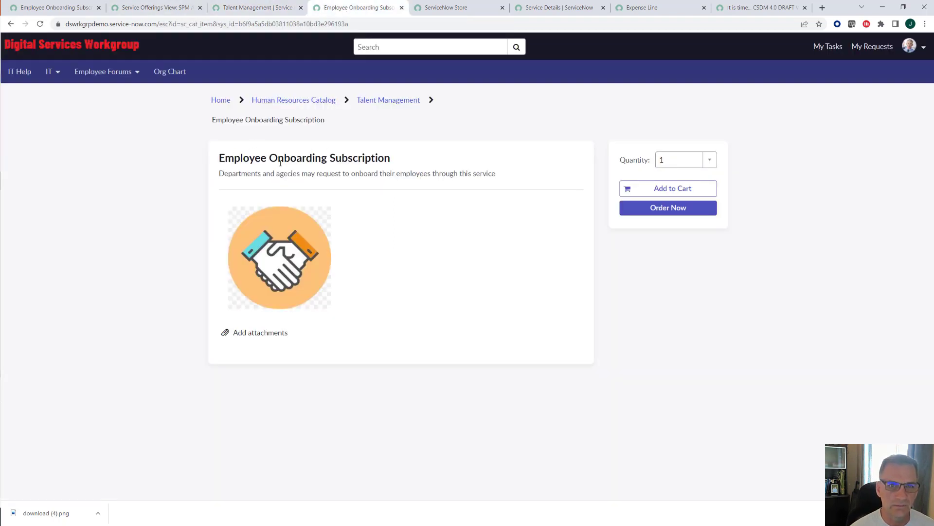
left_click(251, 8)
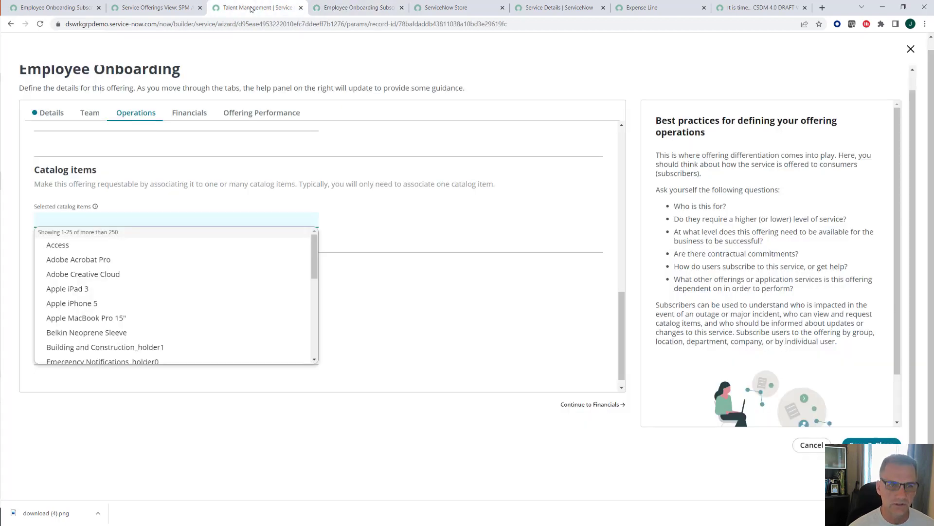
type("empl")
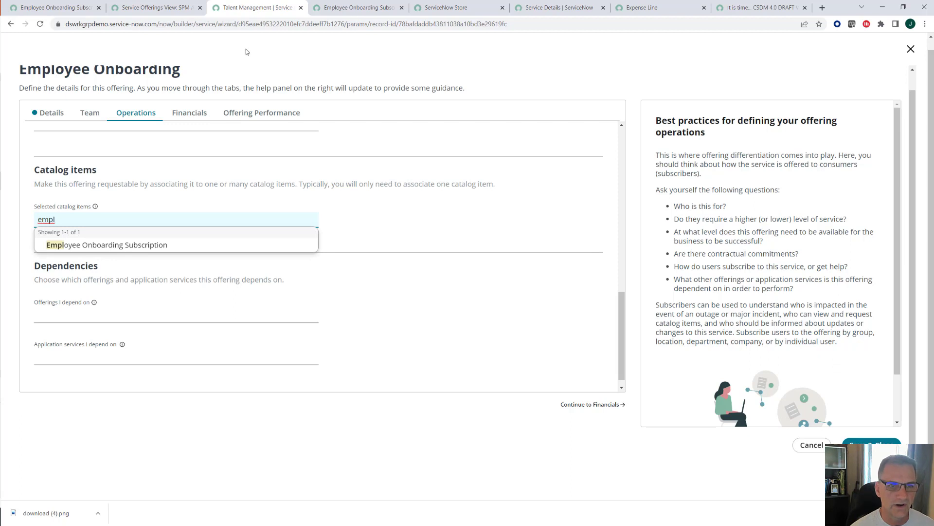
left_click(121, 248)
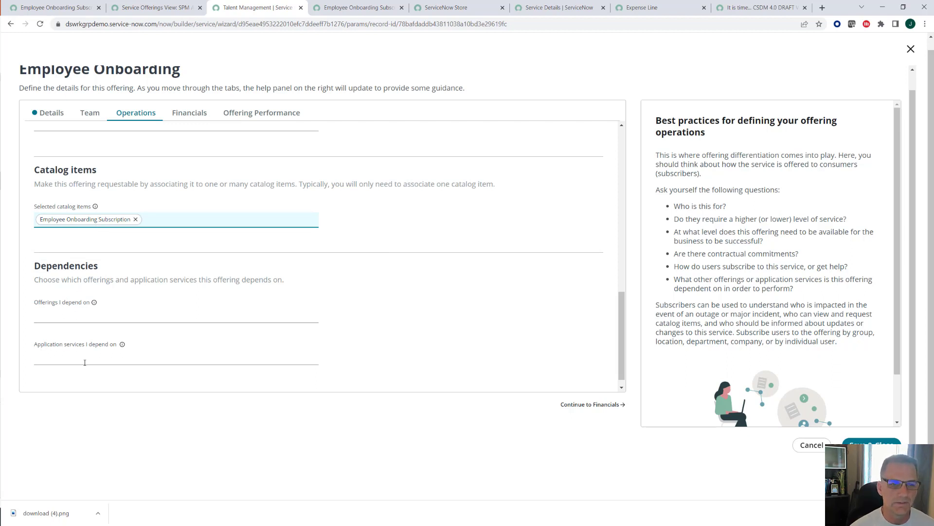
Step: Look over the offering's dependency fields, and save and close the Employee Onboarding offering
scroll(92, 359, "down", 1)
scroll(93, 360, "up", 10)
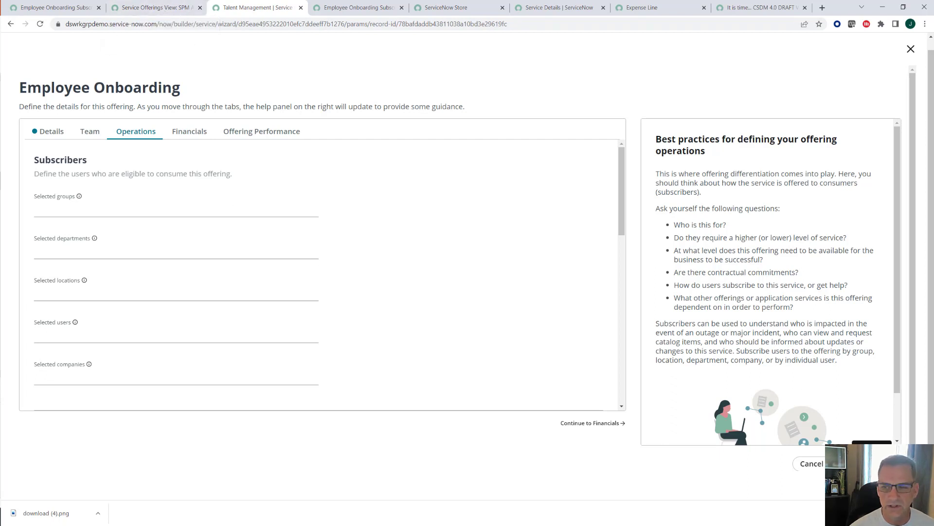
left_click(872, 463)
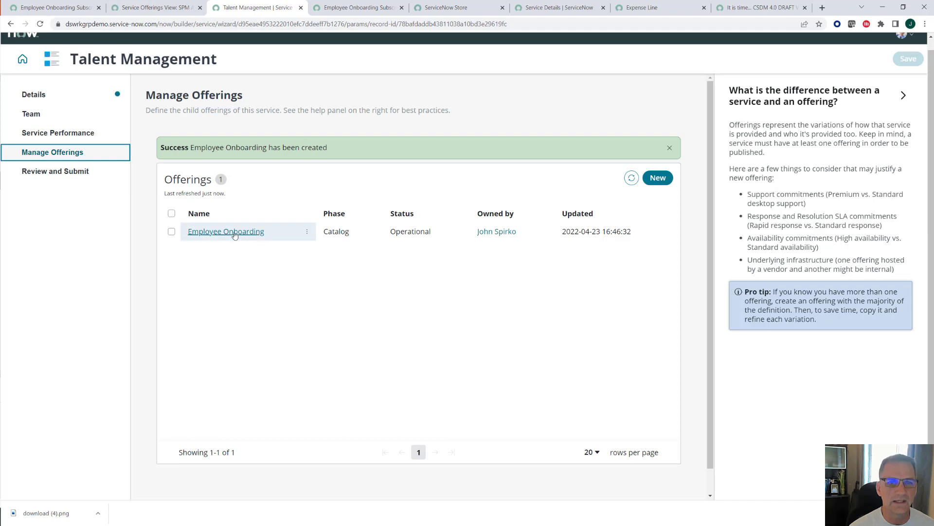
Step: Create and save a second offering named Offboarding with the consumer type Internal
left_click(658, 178)
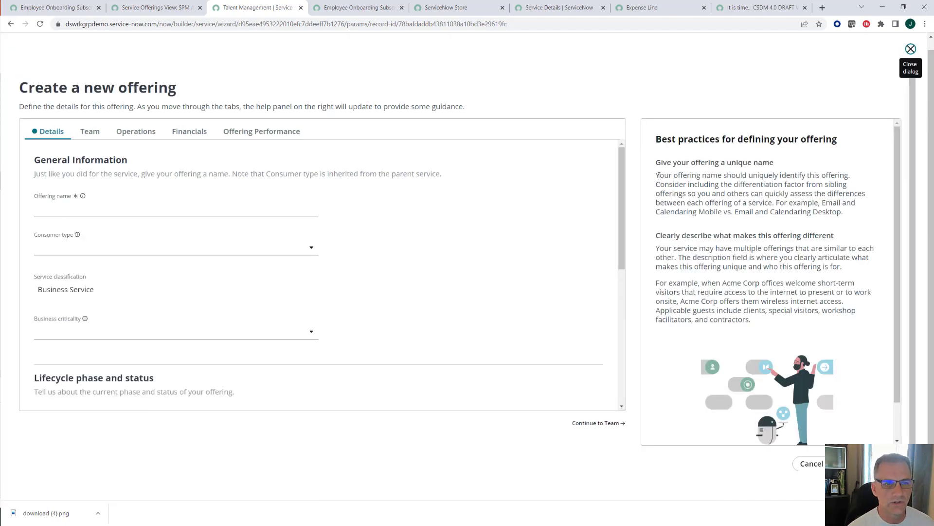
left_click(130, 212)
type("Offboarding")
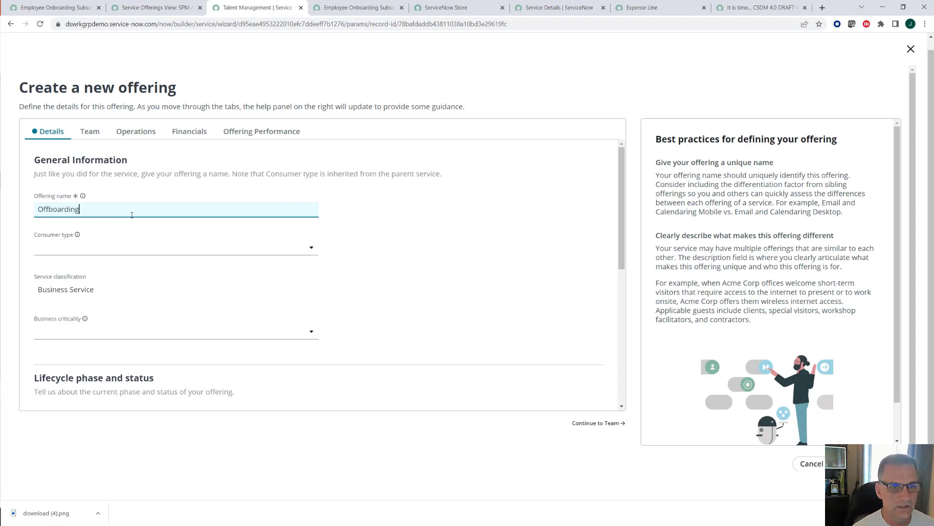
left_click(128, 254)
left_click(105, 262)
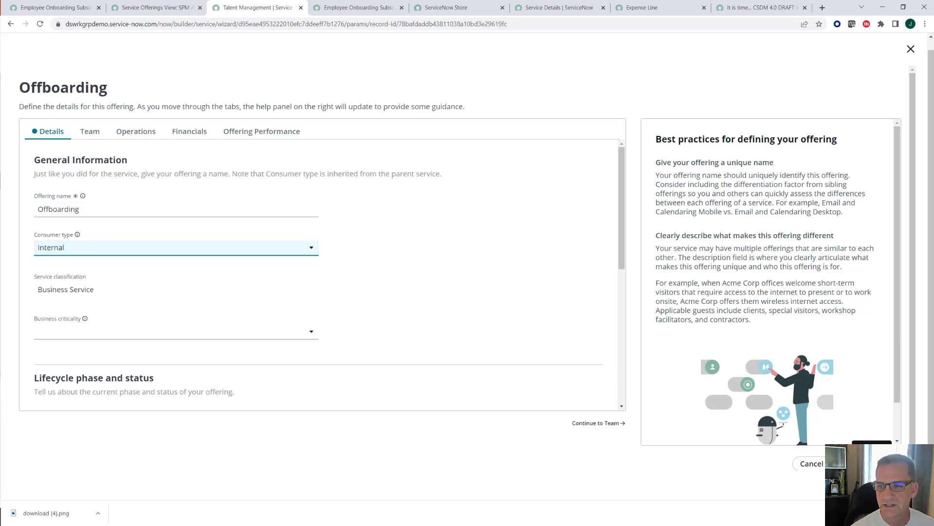
left_click(872, 464)
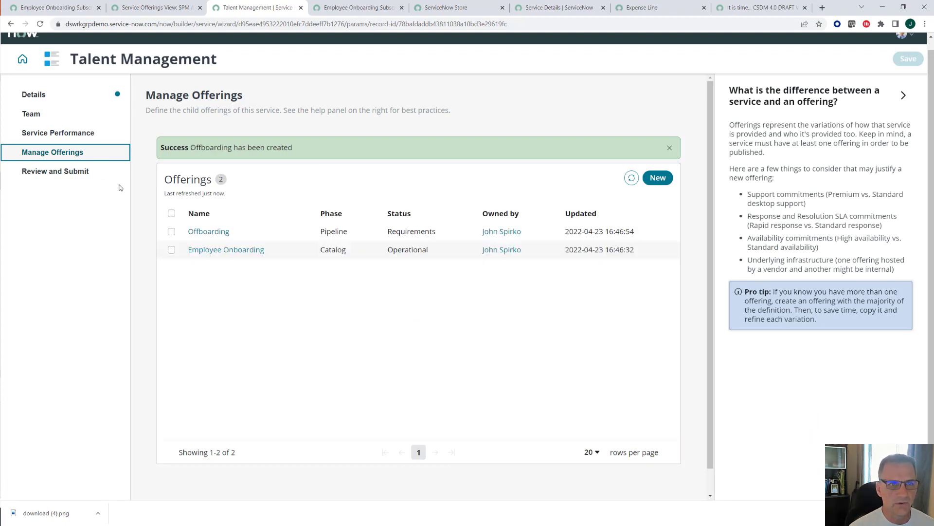
Step: Review the Talent Management service's details, team and offerings, and submit the service
left_click(26, 171)
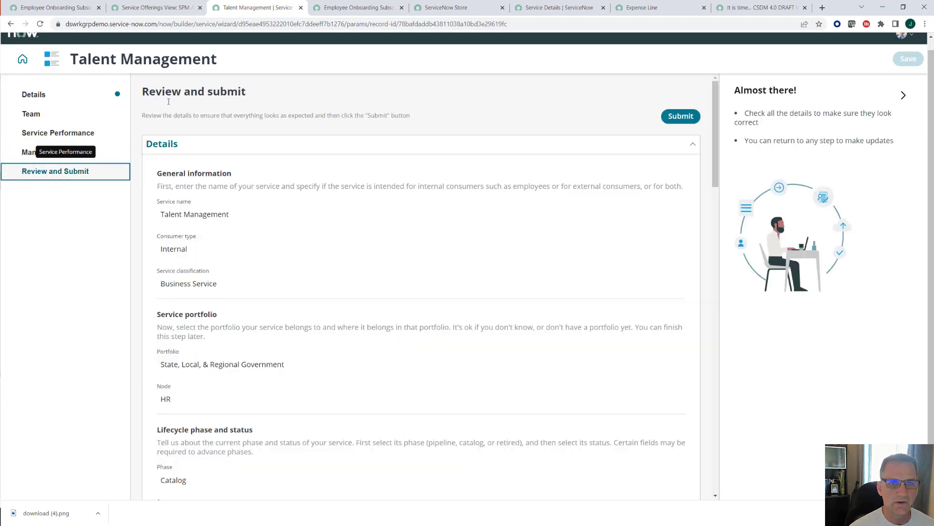
scroll(224, 217, "down", 4)
scroll(226, 221, "down", 10)
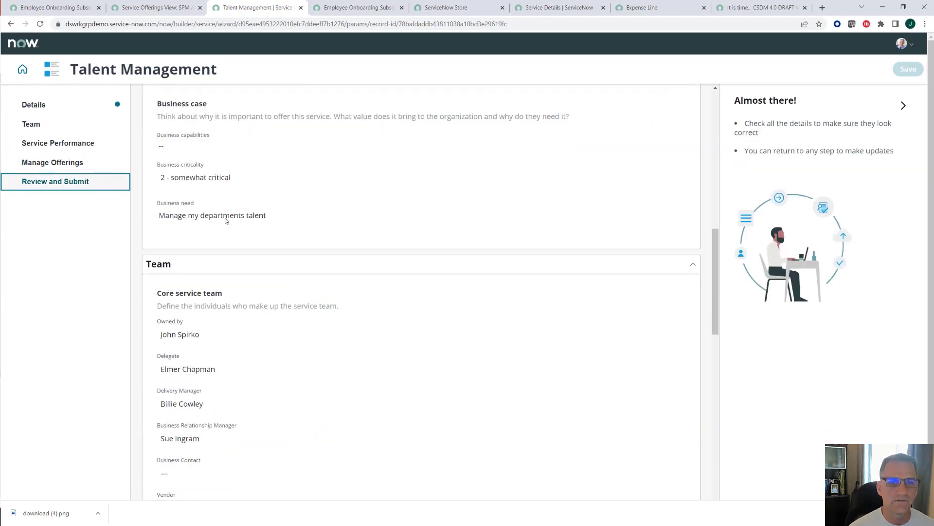
scroll(225, 217, "down", 10)
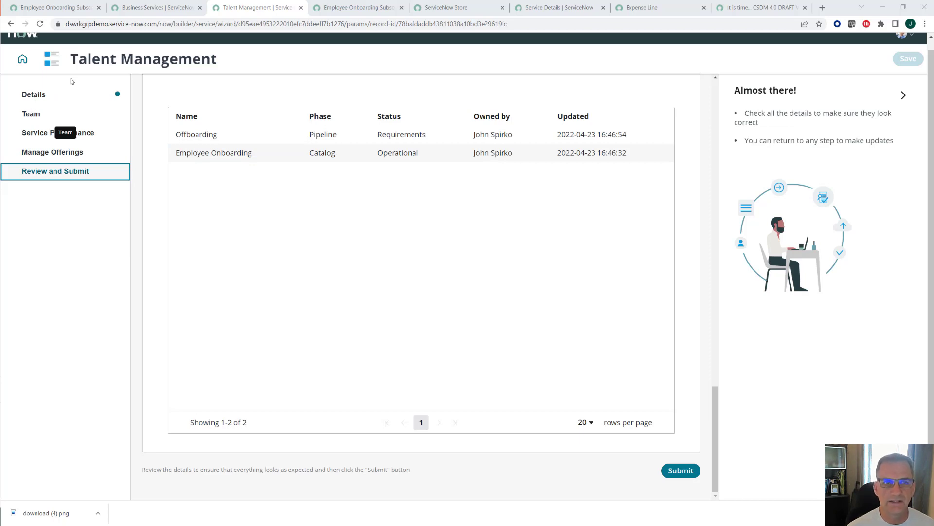
left_click(681, 471)
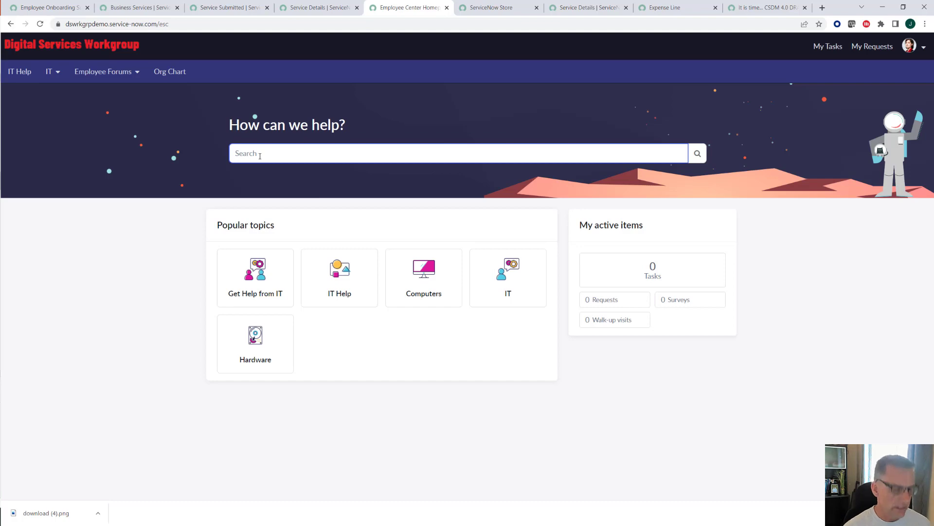
Step: Search the Employee Center for "Employee onb" and open the Employee Onboarding Subscription item
type("Employee")
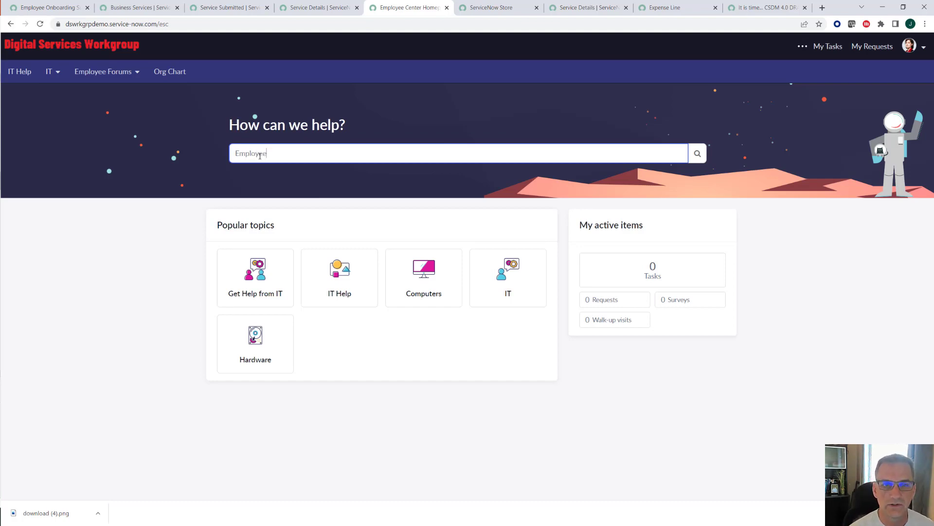
type(" ob")
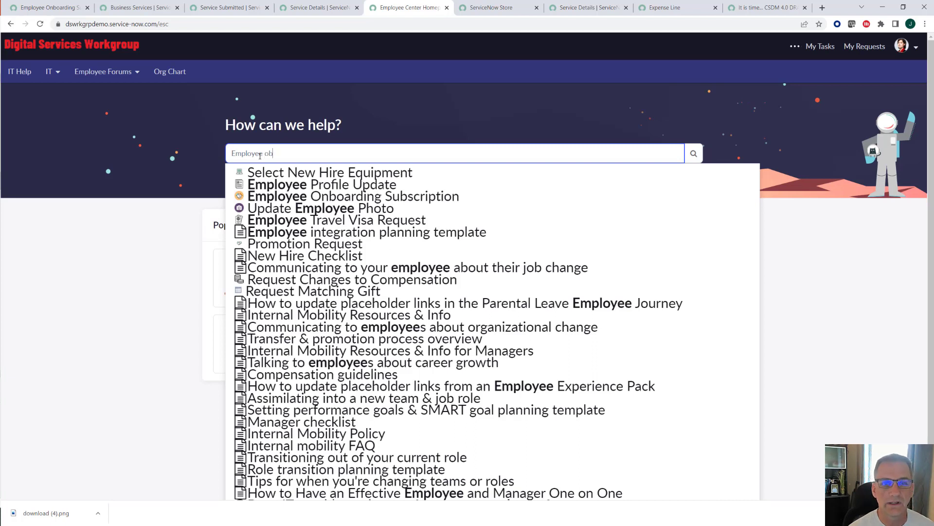
key("BackSpace")
type("n")
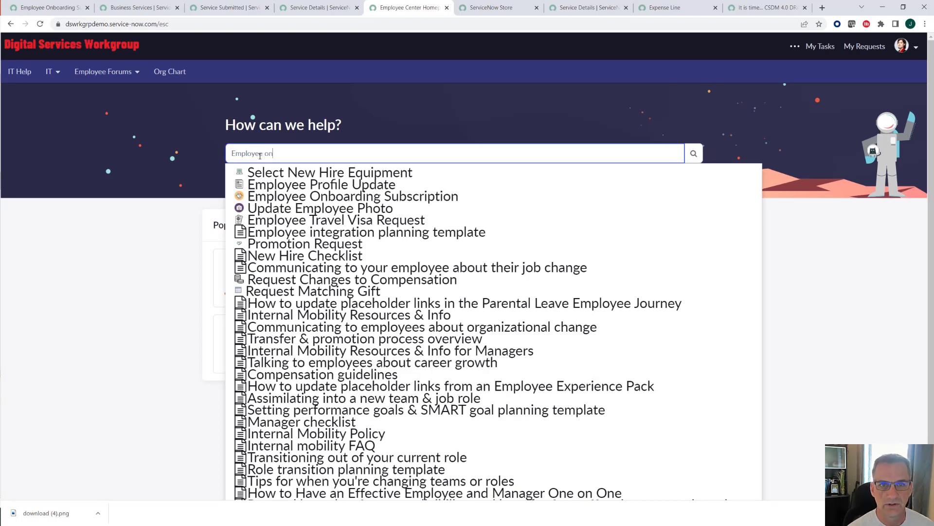
type("b")
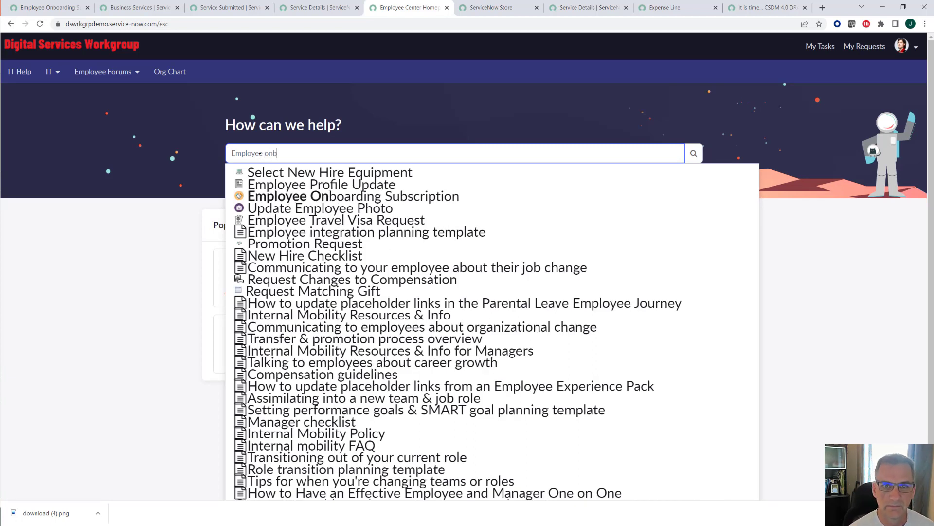
left_click(303, 197)
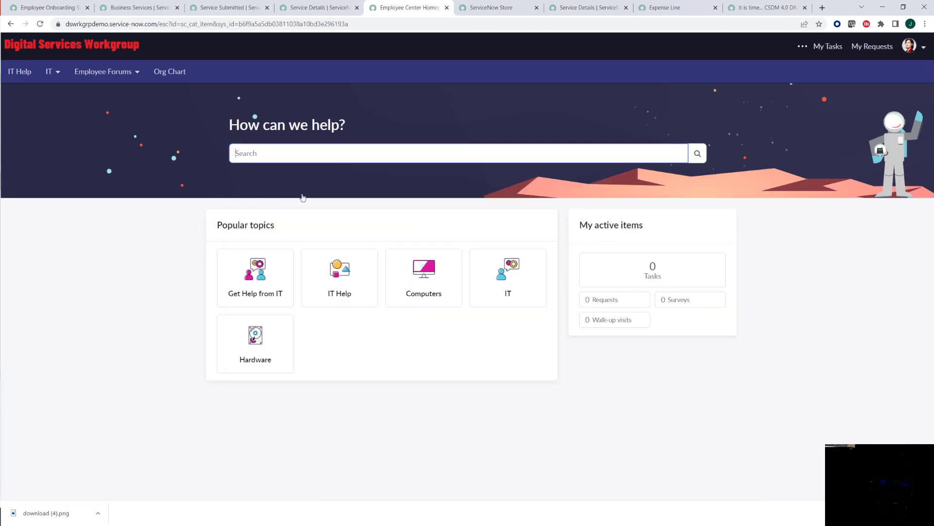
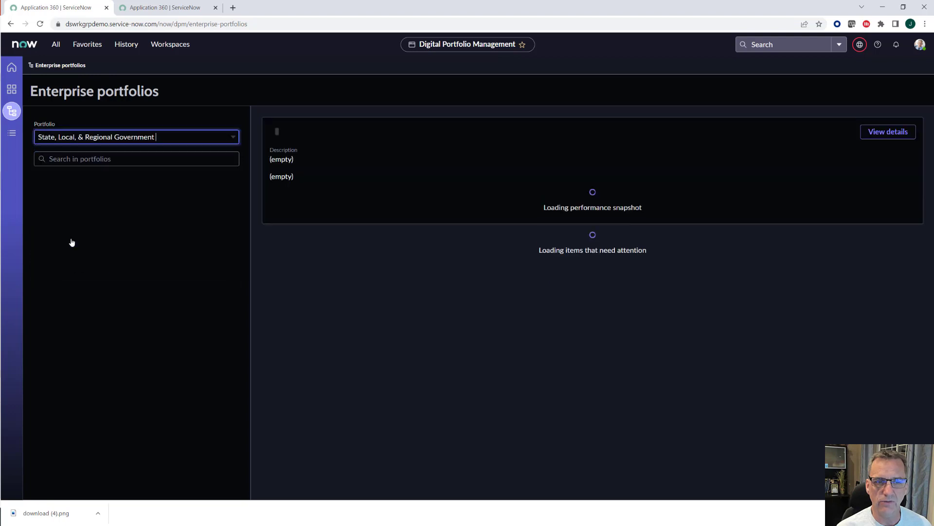
Step: In Digital Portfolio Management, examine Talent Management under the HR node of State, Local, & Regional Government and its New Employee Onboarding offering
left_click(53, 255)
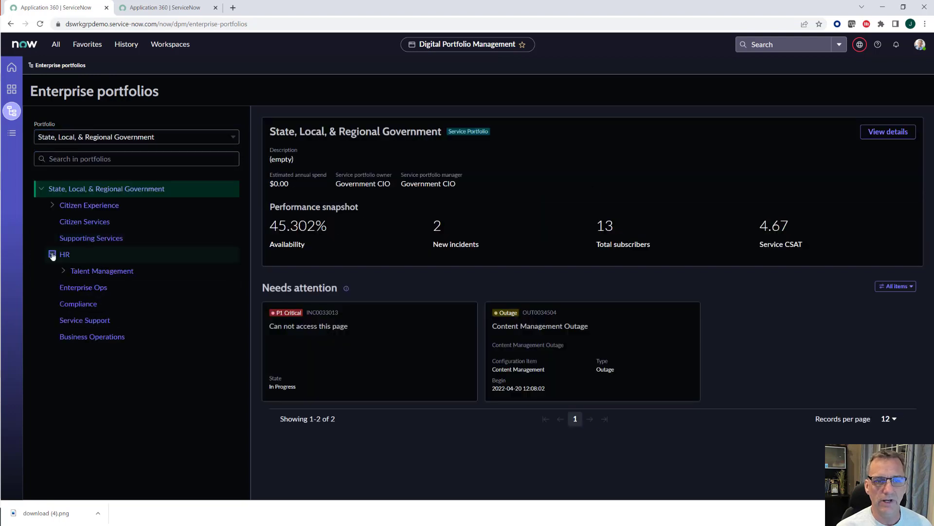
left_click(94, 272)
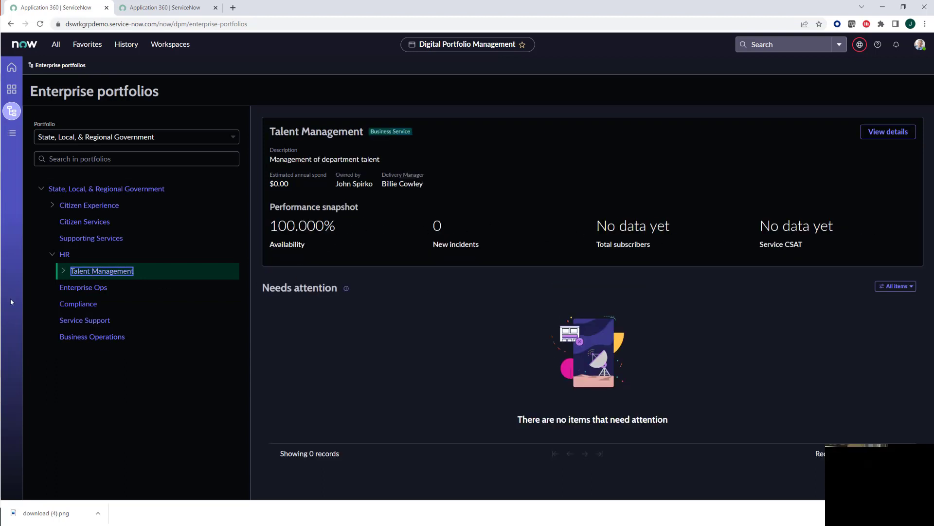
left_click(64, 270)
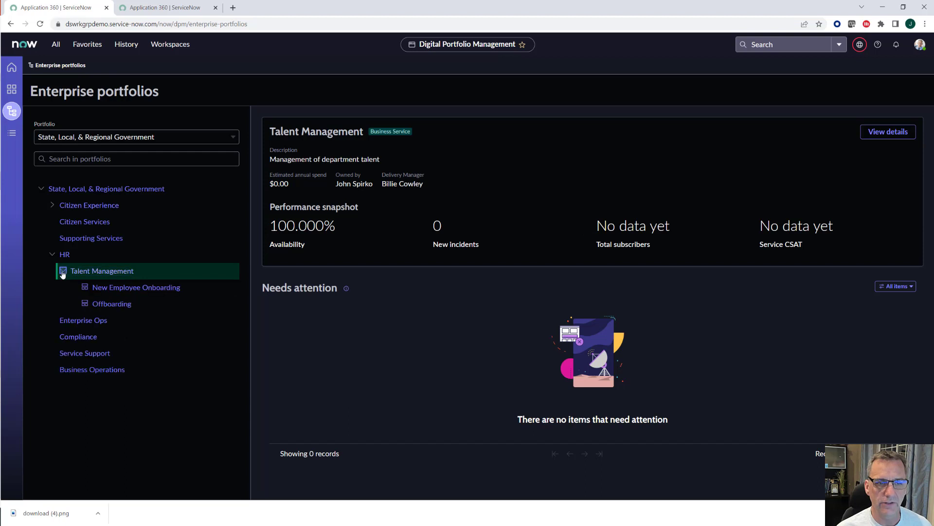
left_click(121, 288)
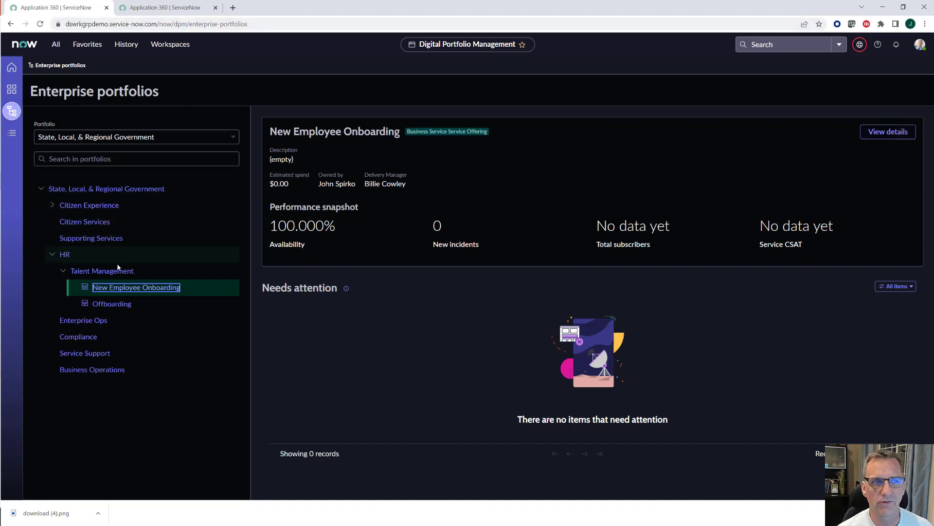
Step: Create a personal portfolio named with the customer's first name in possessive form plus "Services", and continue to adding items
left_click(11, 89)
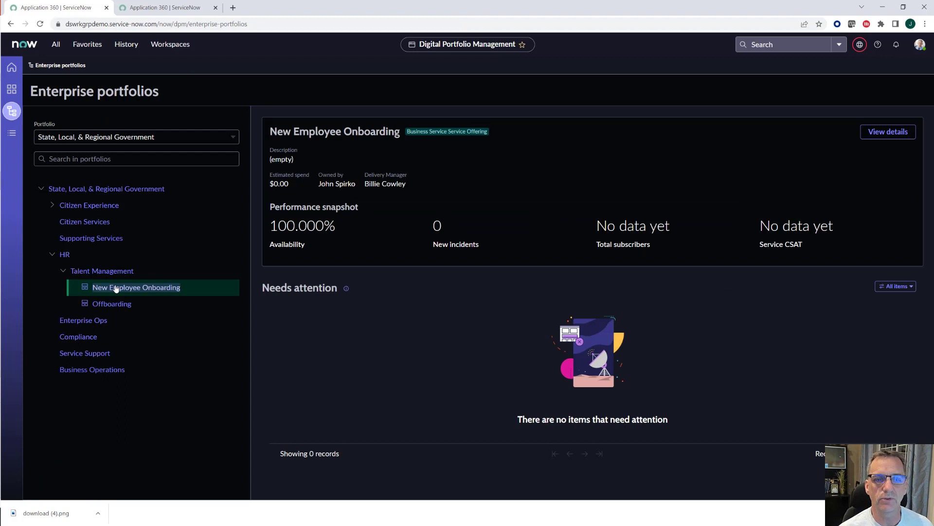
left_click(11, 91)
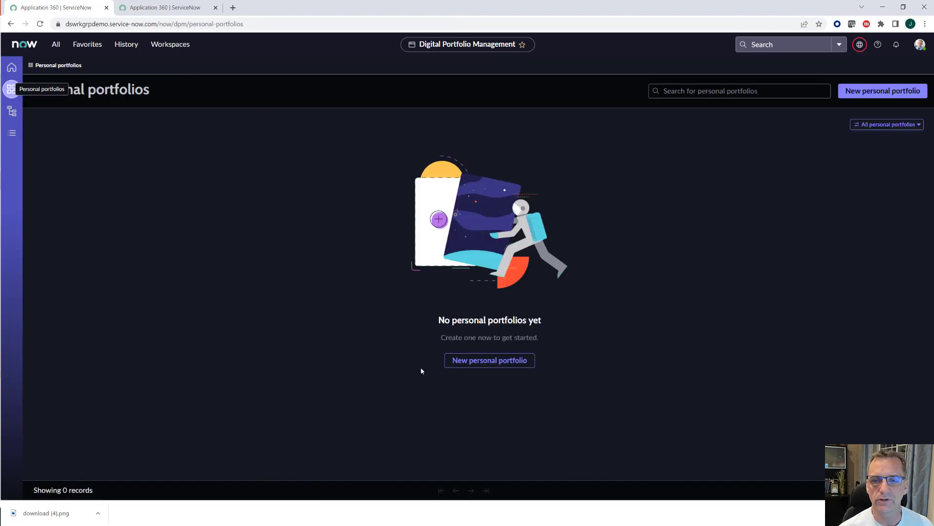
left_click(465, 362)
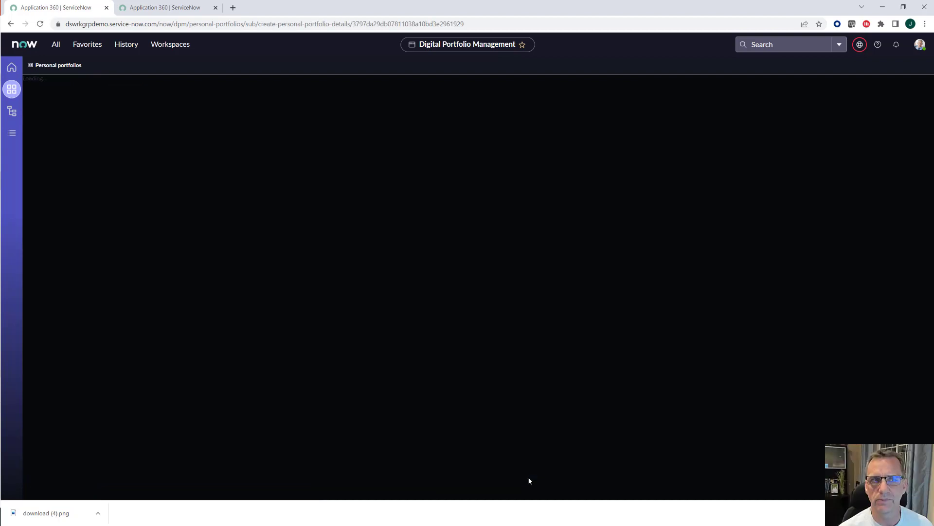
type("Naomi's Services")
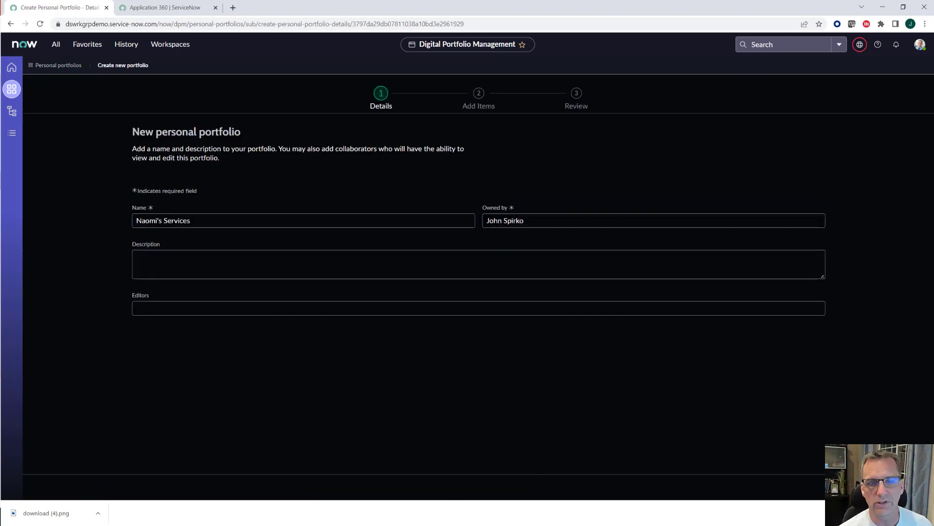
key("Return")
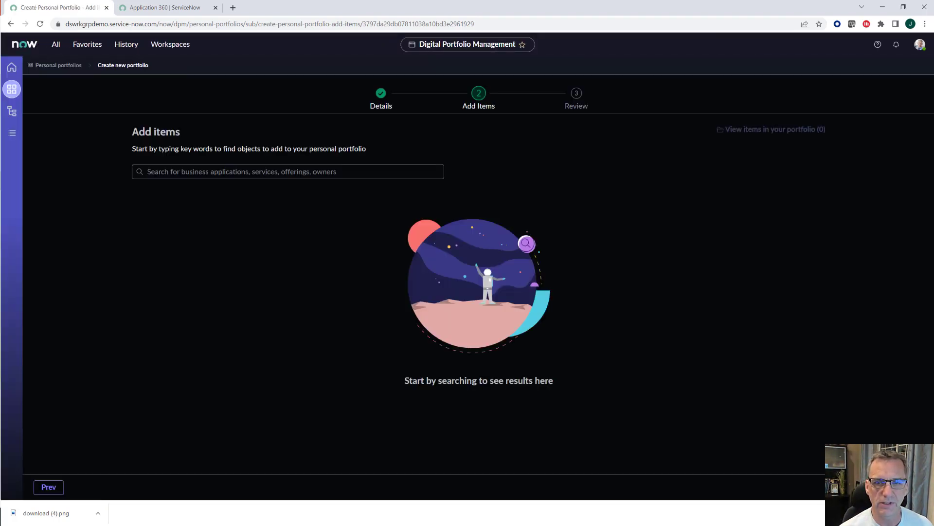
Step: Add the Talent Management business service and the New Employee Onboarding offering to the personal portfolio
left_click(268, 171)
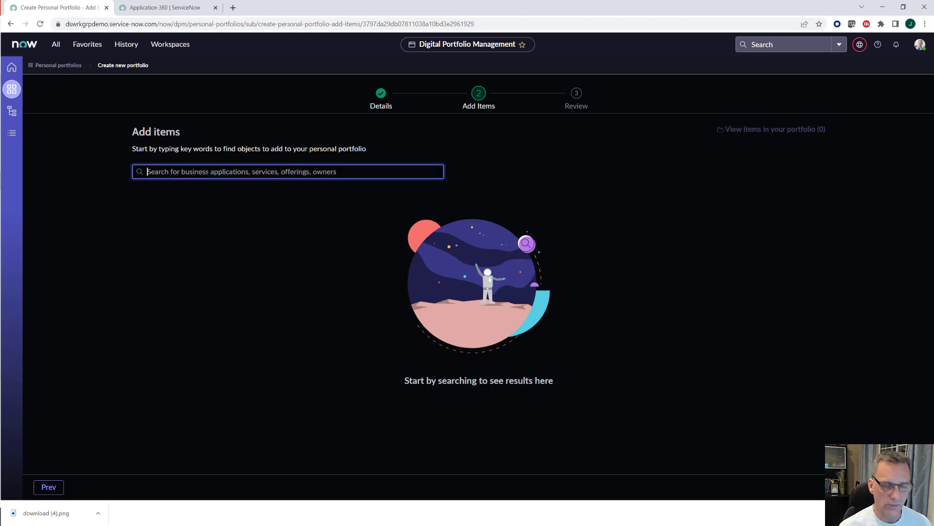
type("Talent")
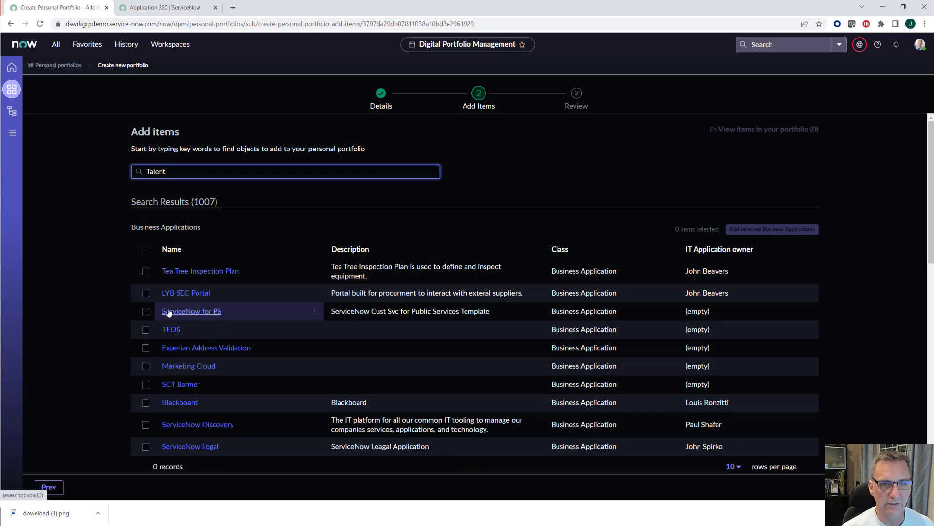
scroll(175, 272, "down", 2)
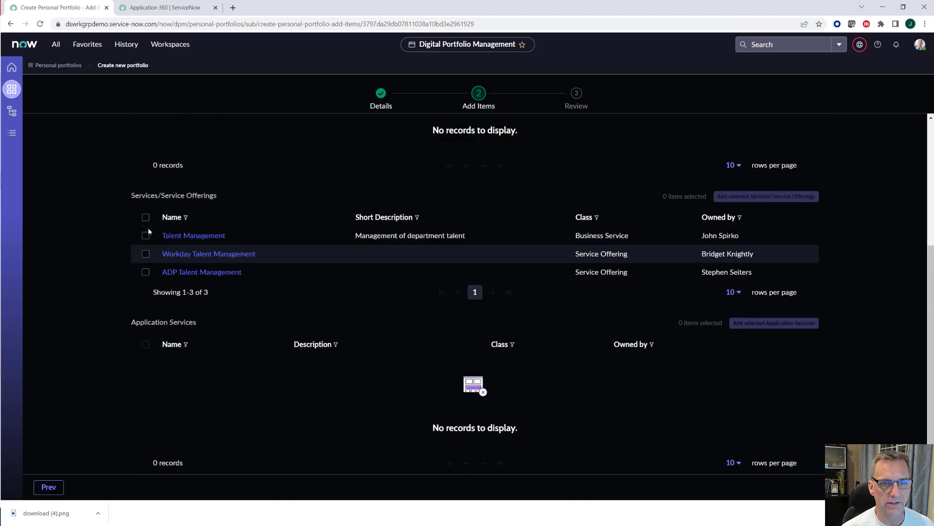
left_click(146, 236)
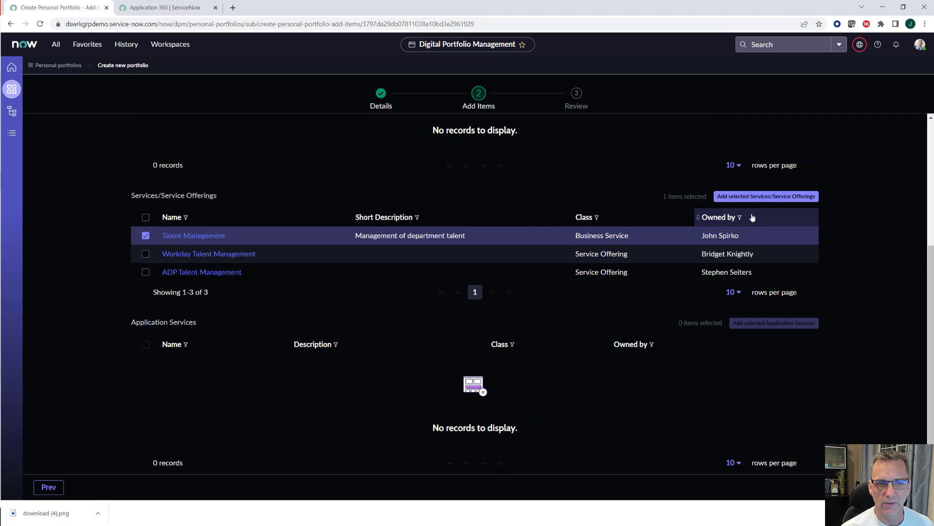
left_click(766, 196)
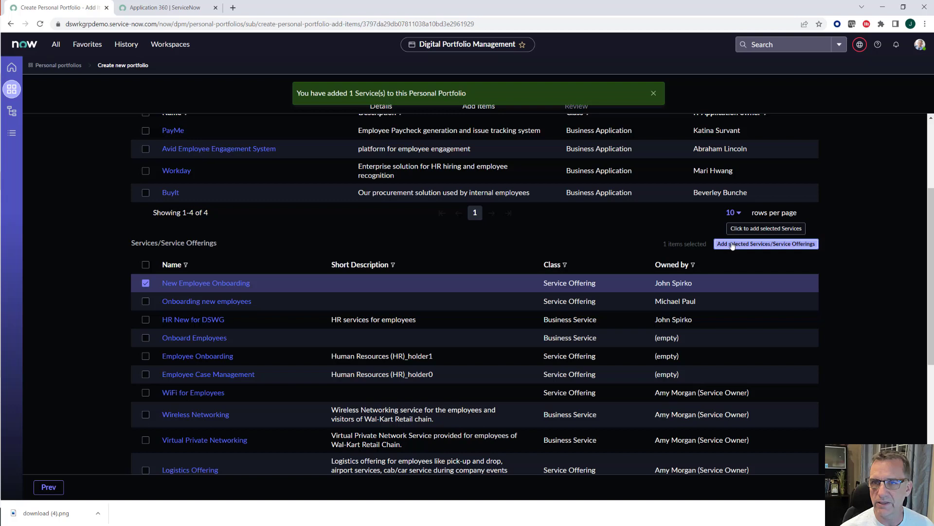
left_click(732, 246)
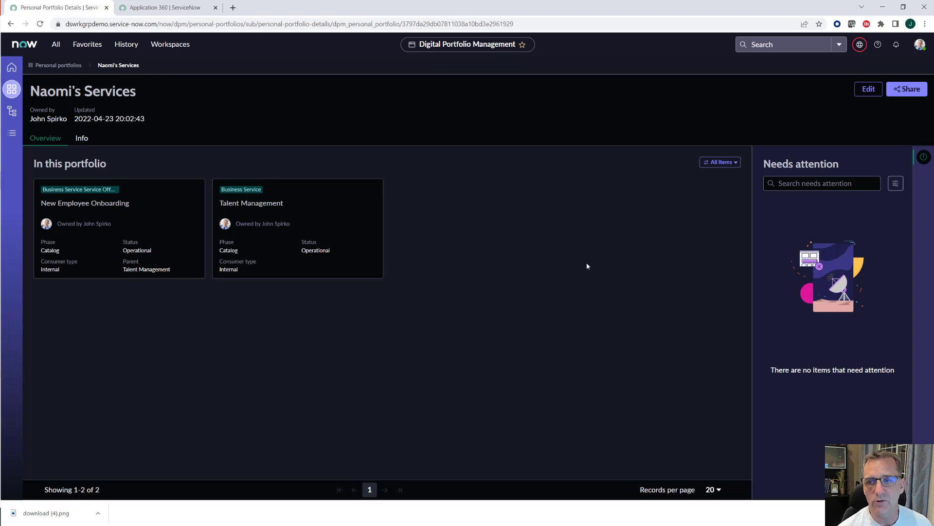
Step: Share the personal portfolio with the customer's user account as a member and send the invite
left_click(911, 89)
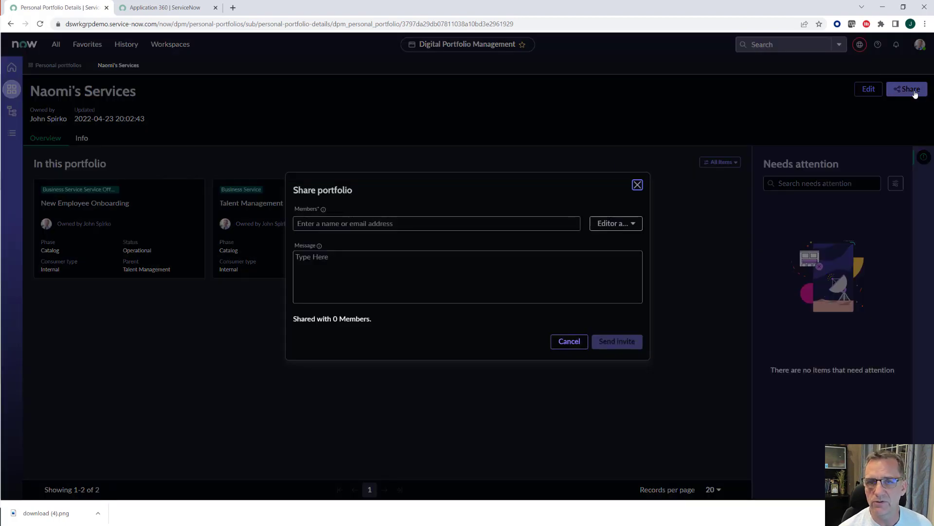
type("Nao")
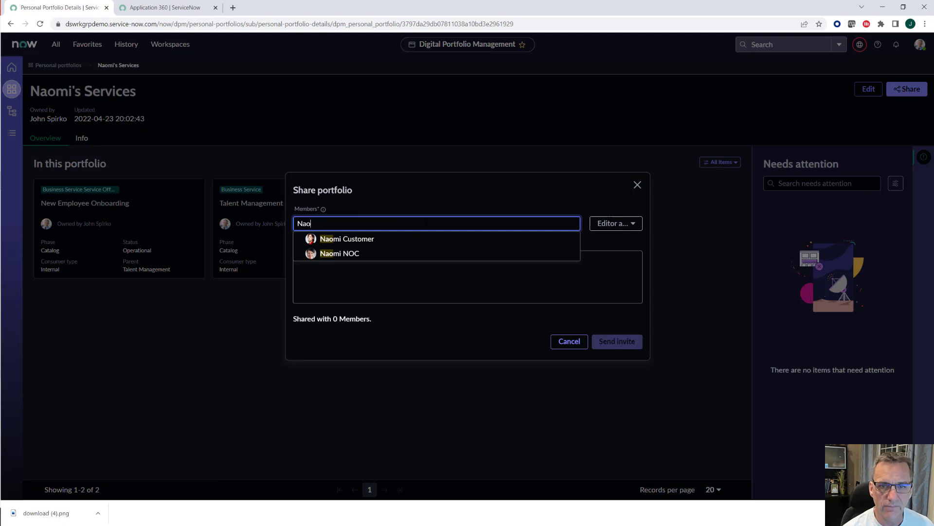
left_click(336, 239)
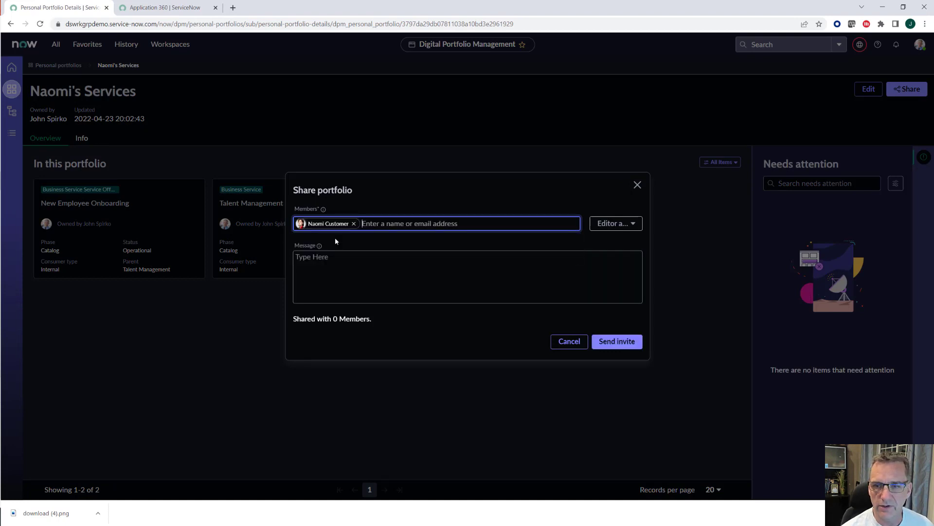
left_click(616, 342)
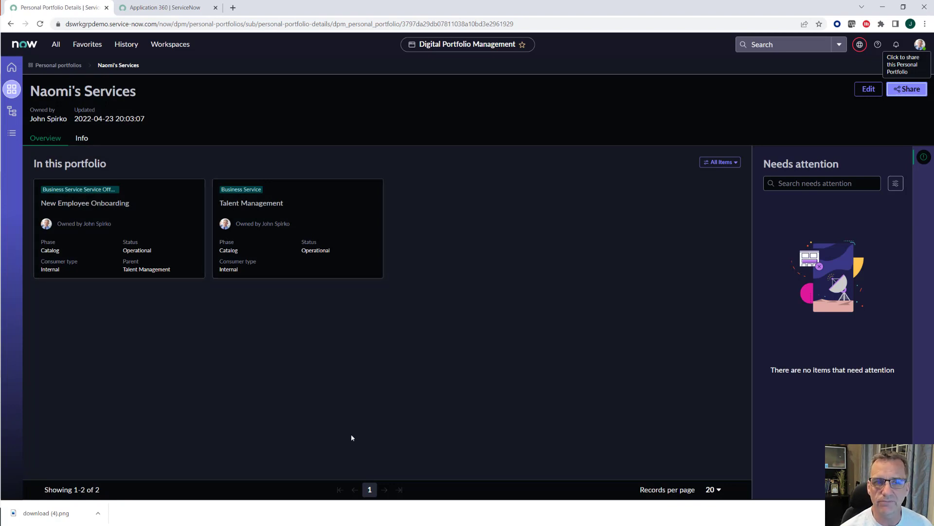
Step: Examine the New Employee Onboarding offering's general info, price, commitments, contracts and subscribers, and open its list of subscribed departments
left_click(72, 208)
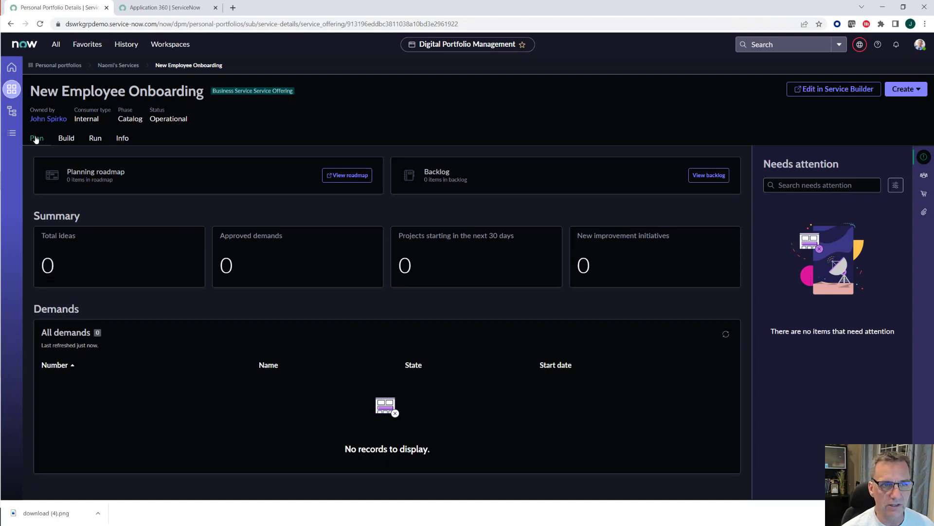
left_click(123, 140)
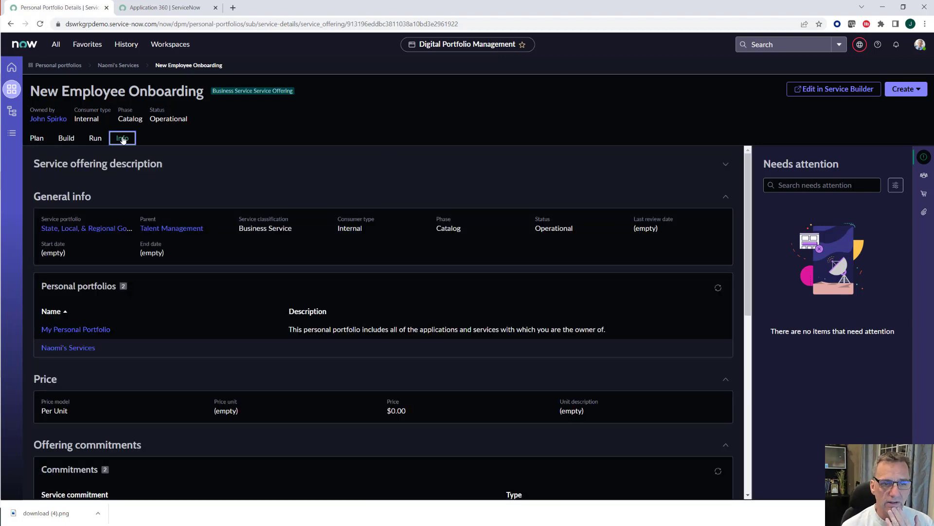
scroll(85, 334, "down", 2)
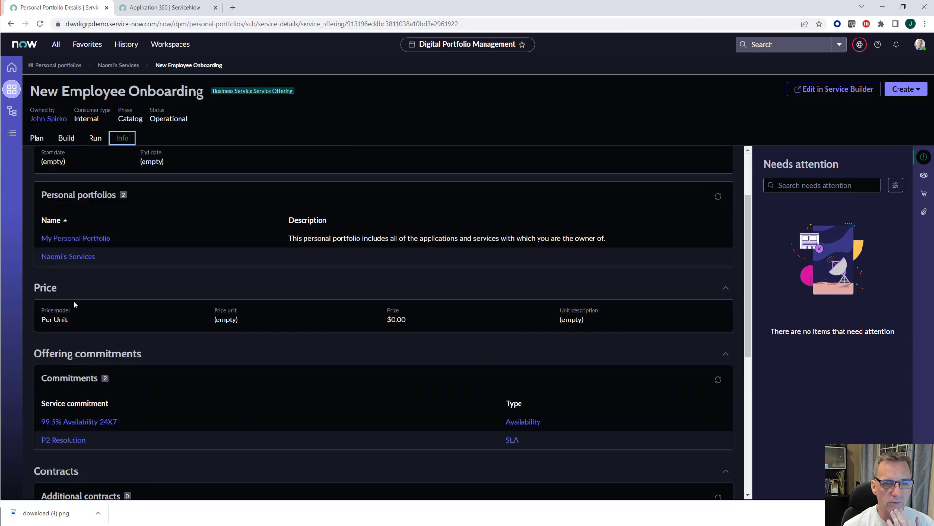
scroll(78, 323, "down", 2)
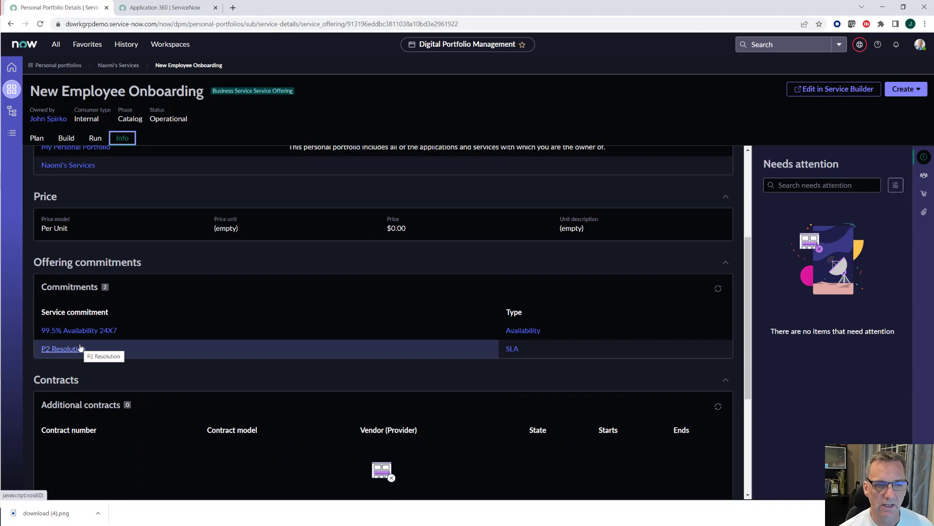
scroll(84, 350, "down", 4)
scroll(84, 276, "down", 1)
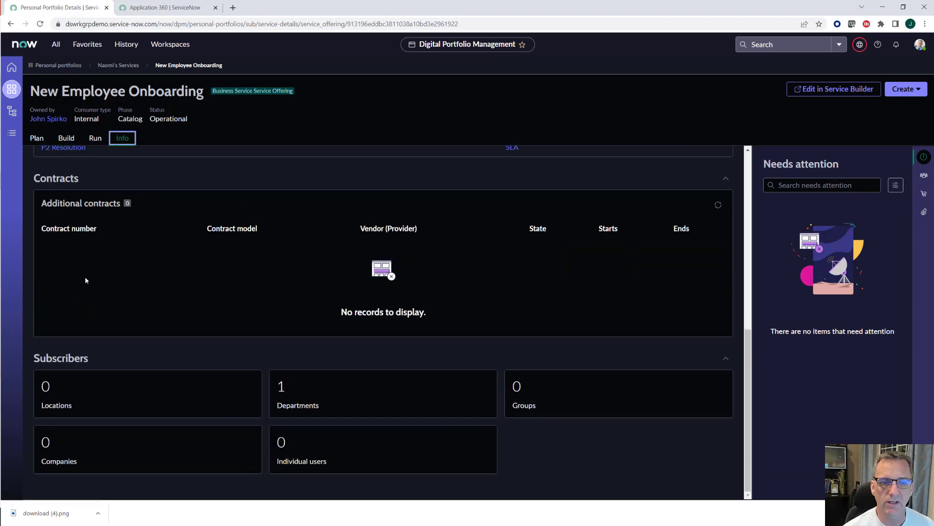
left_click(283, 391)
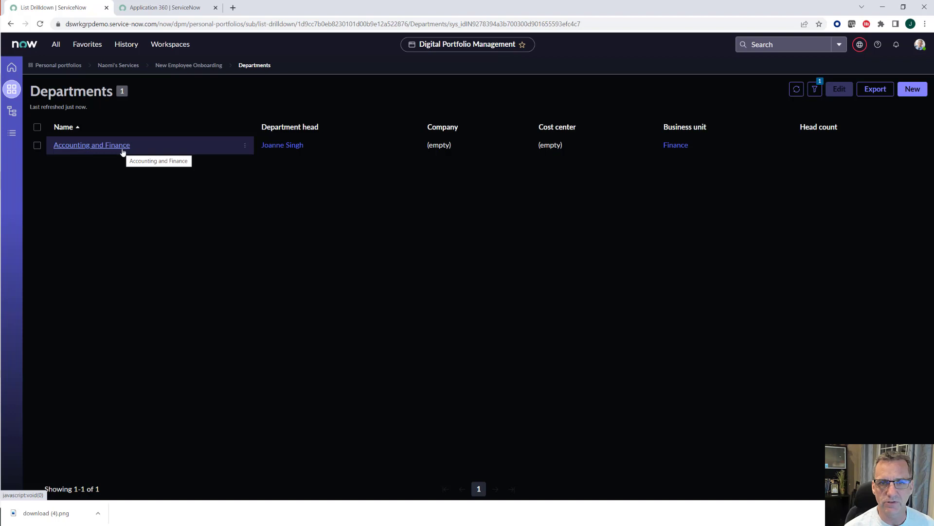
Step: Examine the New Employee Onboarding offering's team members, support teams, catalog items and planning summary
left_click(172, 65)
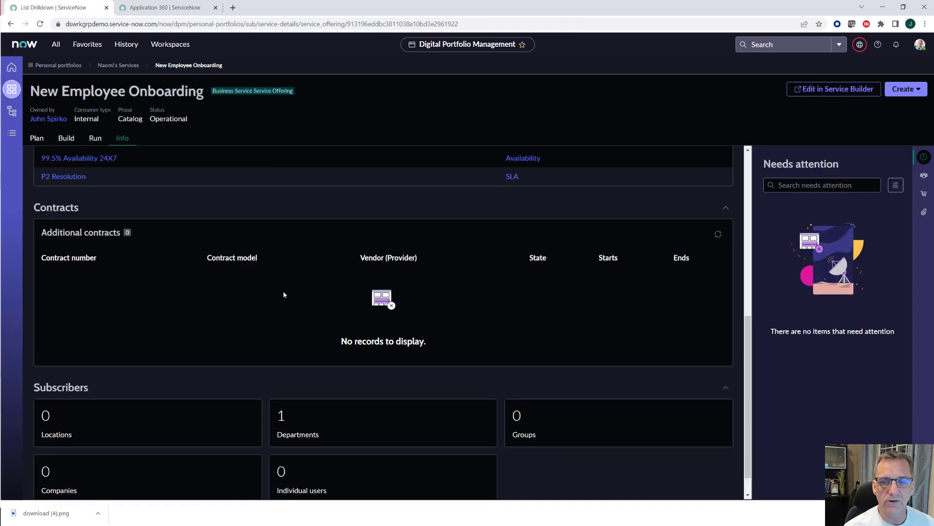
left_click(924, 175)
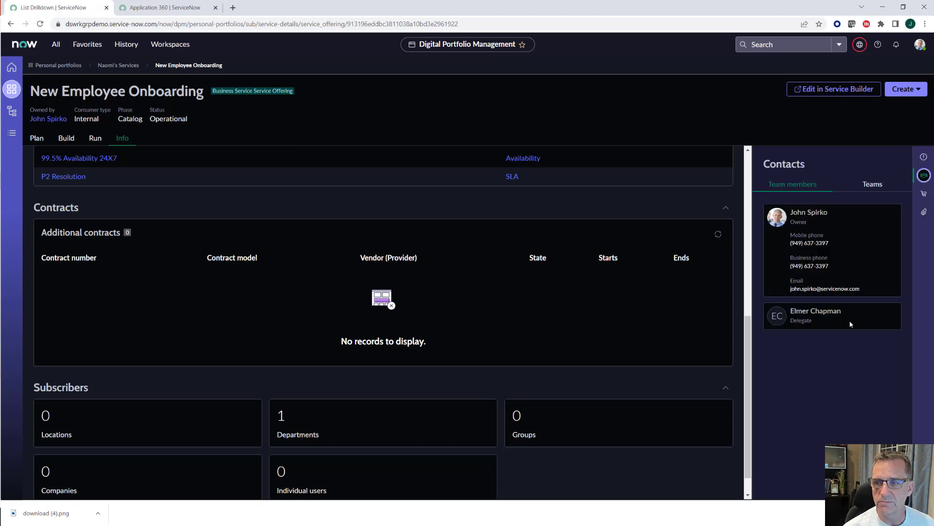
left_click(871, 186)
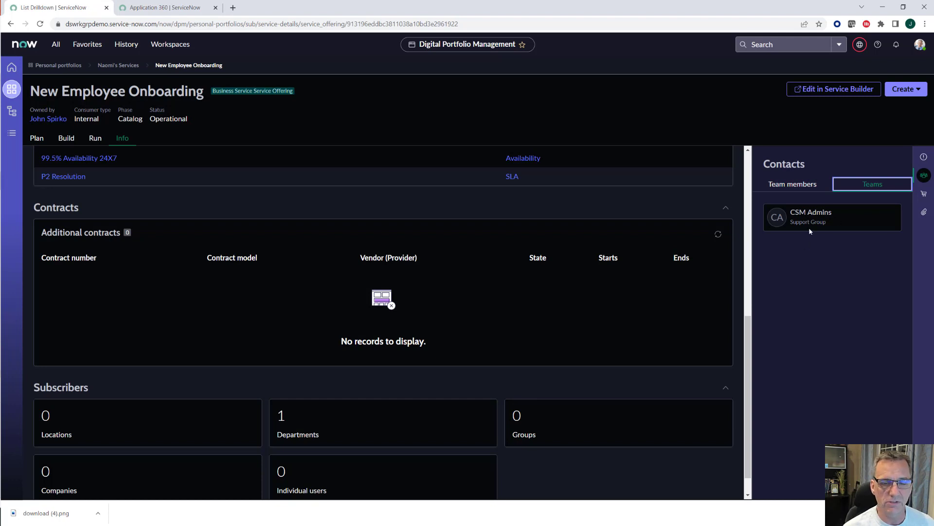
left_click(925, 195)
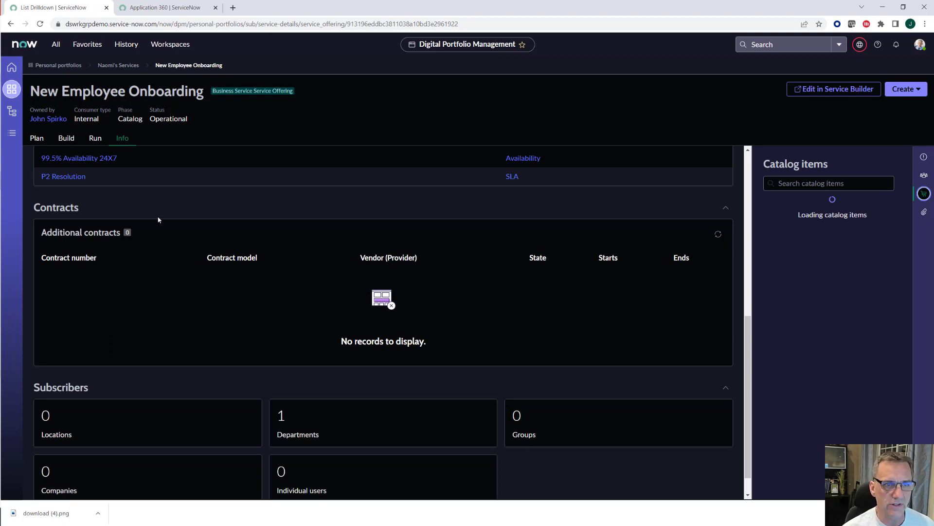
left_click(37, 138)
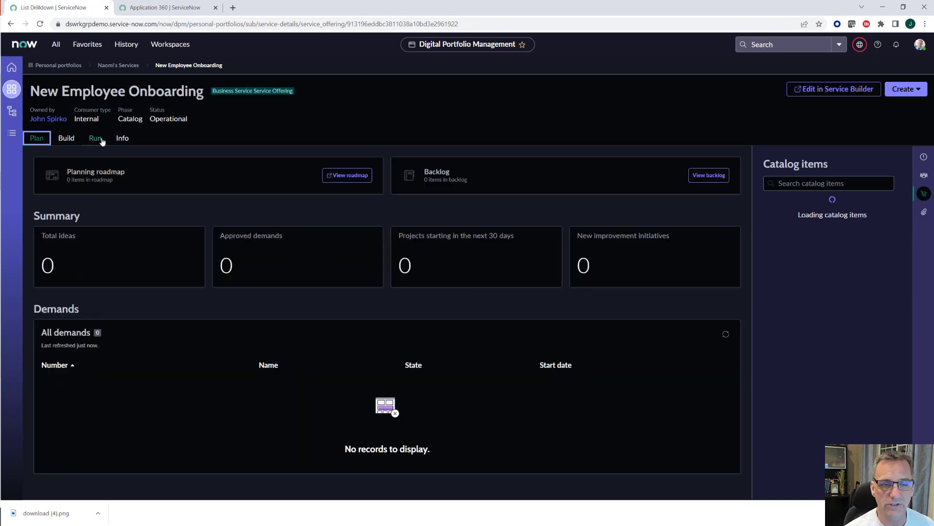
Step: Open the favorite list of tasks that map to services and filter it to short descriptions containing "onboard"
left_click(168, 7)
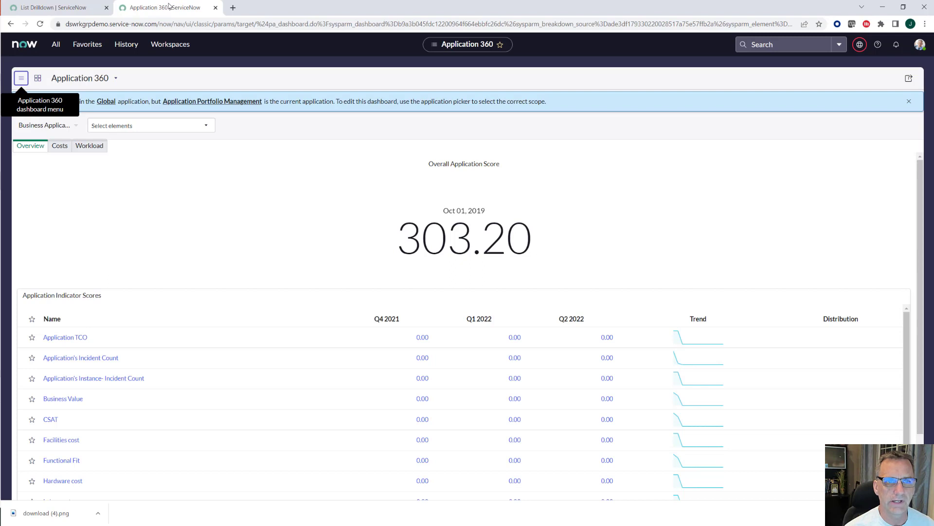
left_click(89, 44)
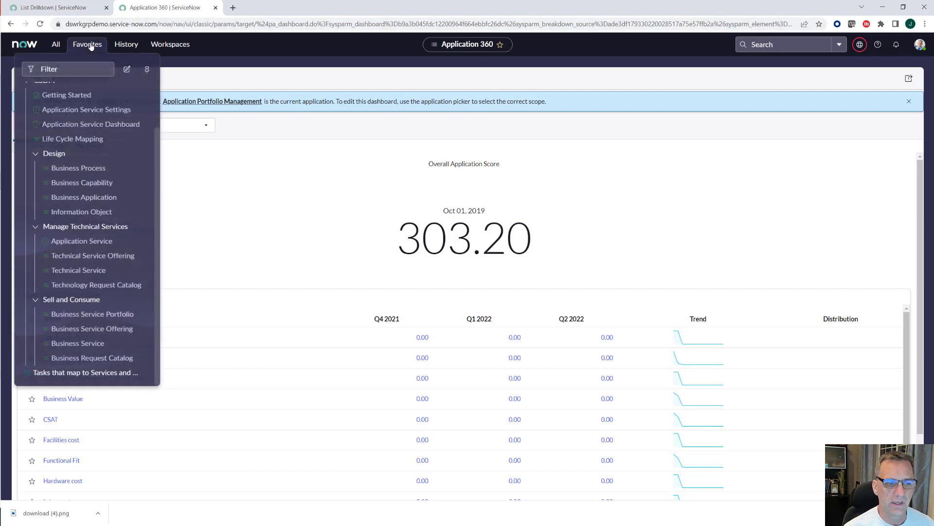
left_click(70, 373)
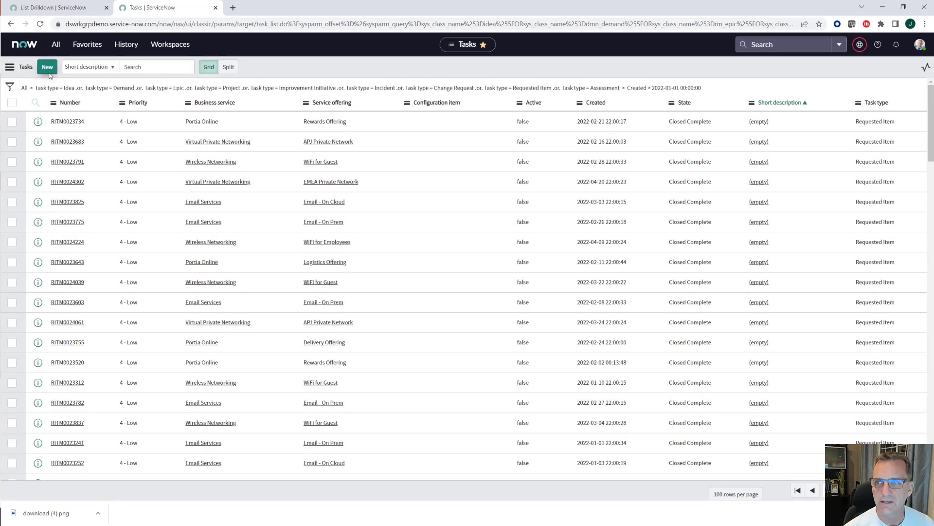
left_click(9, 87)
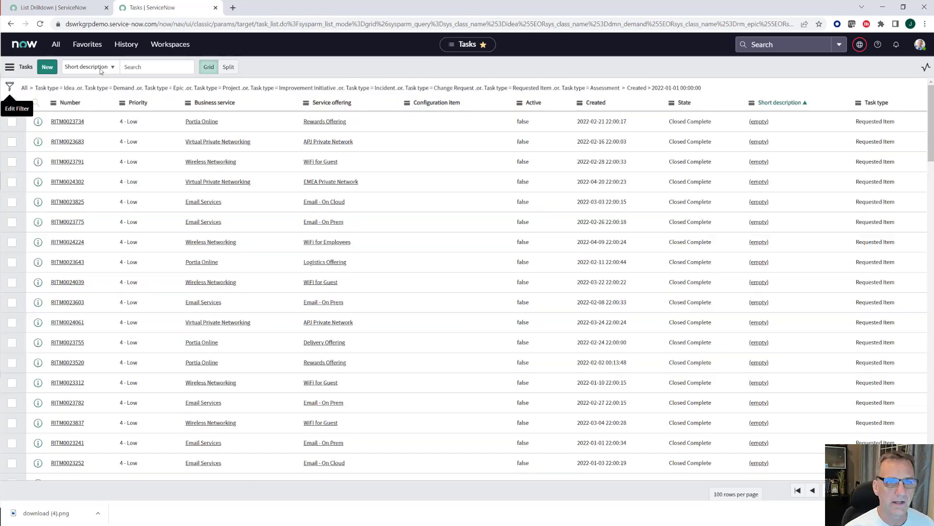
left_click(140, 66)
type("*")
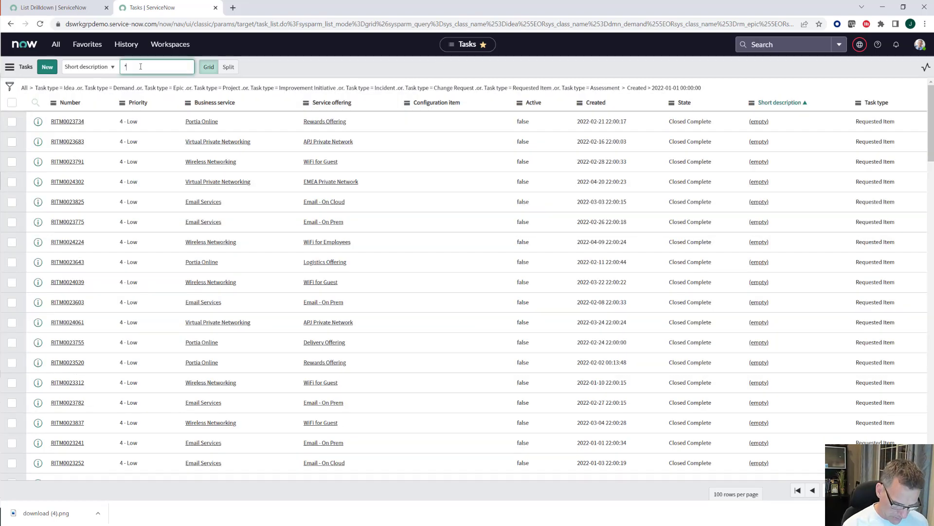
type("onboard")
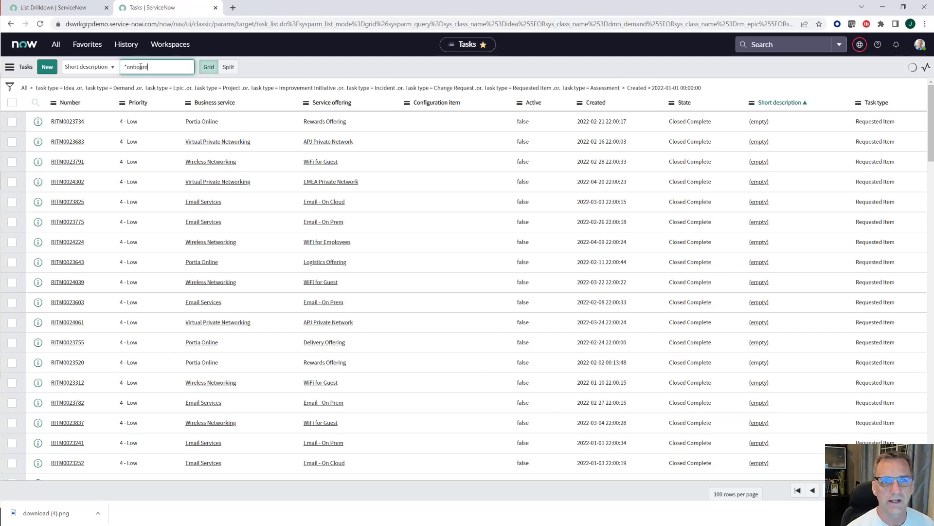
key("Return")
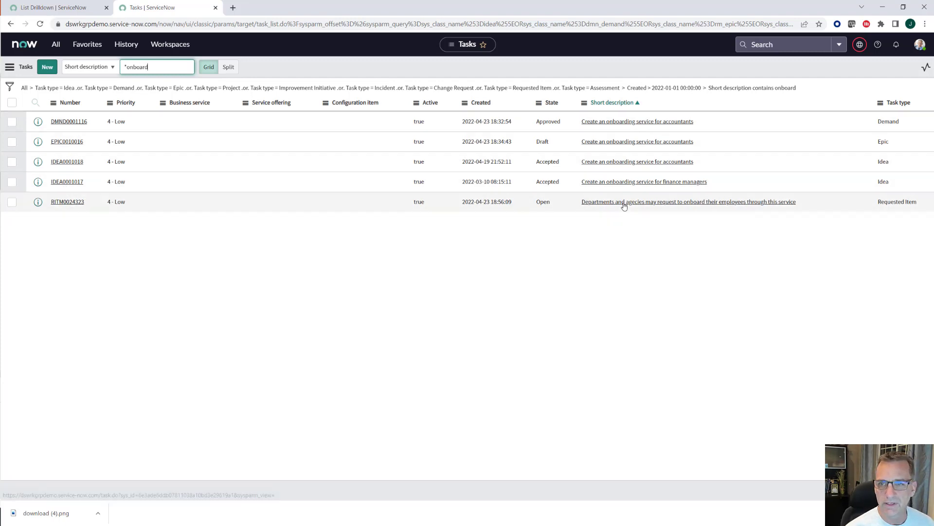
Step: Set the business service to Talent Management on the onboarding demand, the epic and both ideas together
left_click_drag(182, 124, 197, 182)
left_click(262, 126)
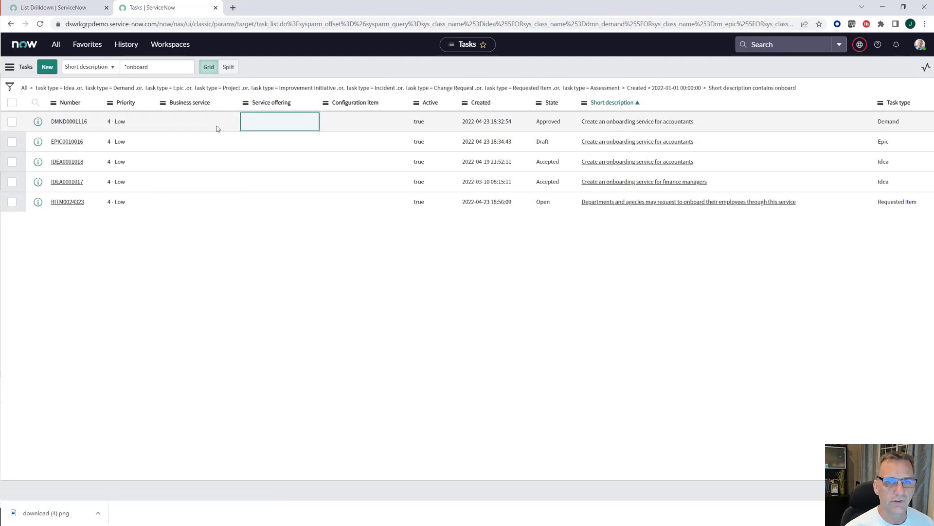
left_click_drag(212, 129, 196, 185)
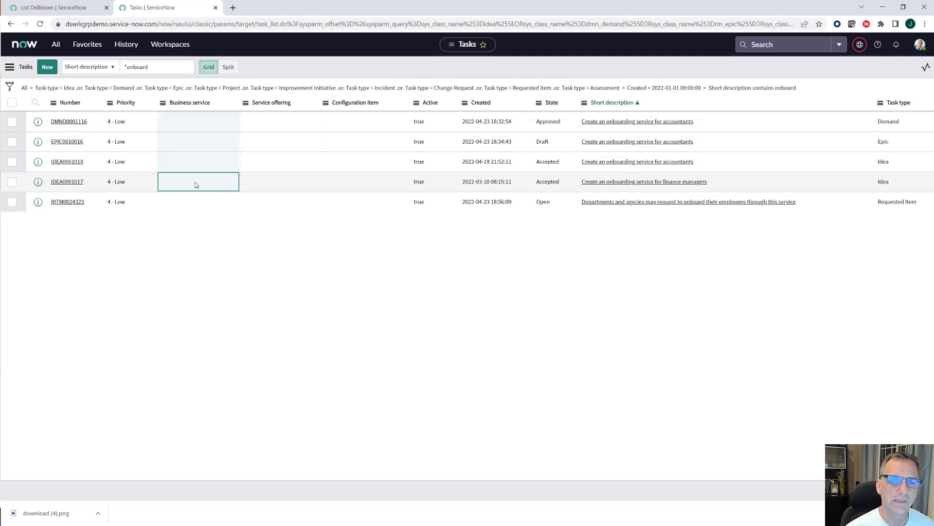
double_click(196, 185)
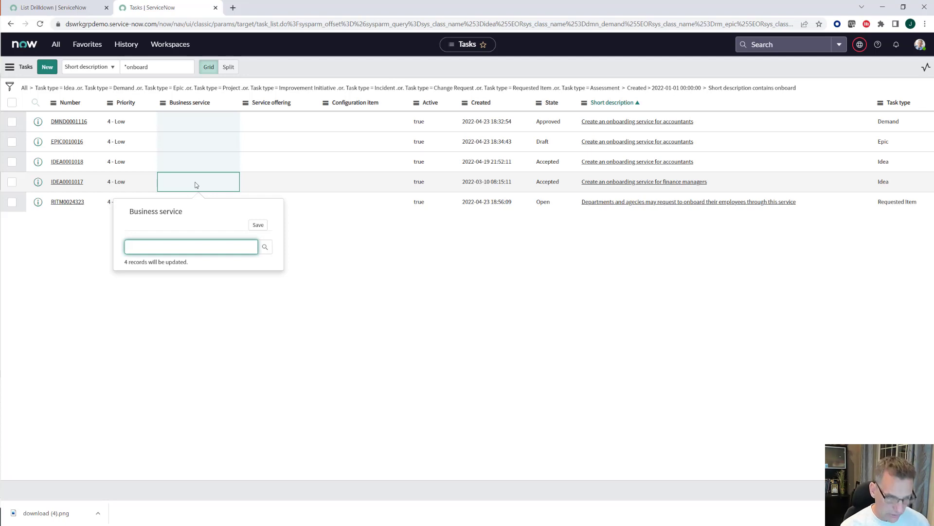
type("Tale")
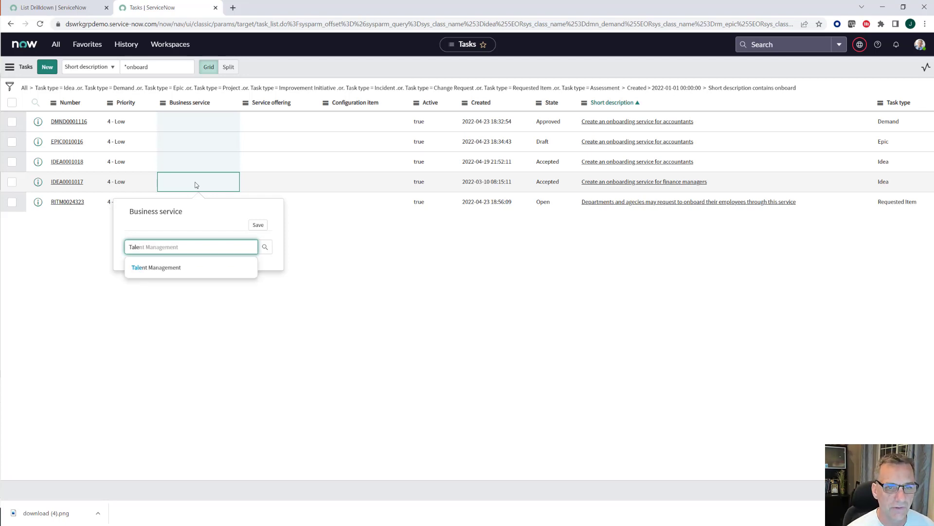
left_click(173, 272)
left_click(257, 225)
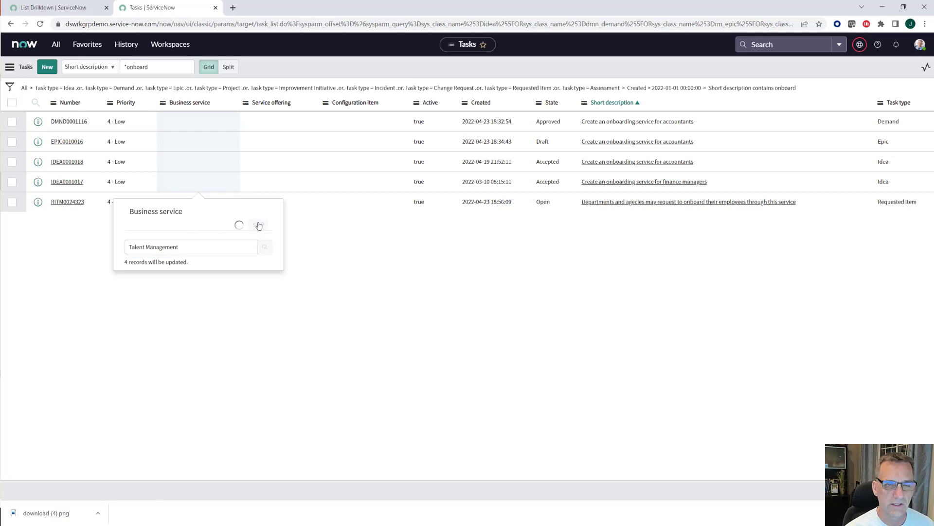
Step: Set the service offering of the same four task records to New Employee Onboarding
type("New Employee Onboarding")
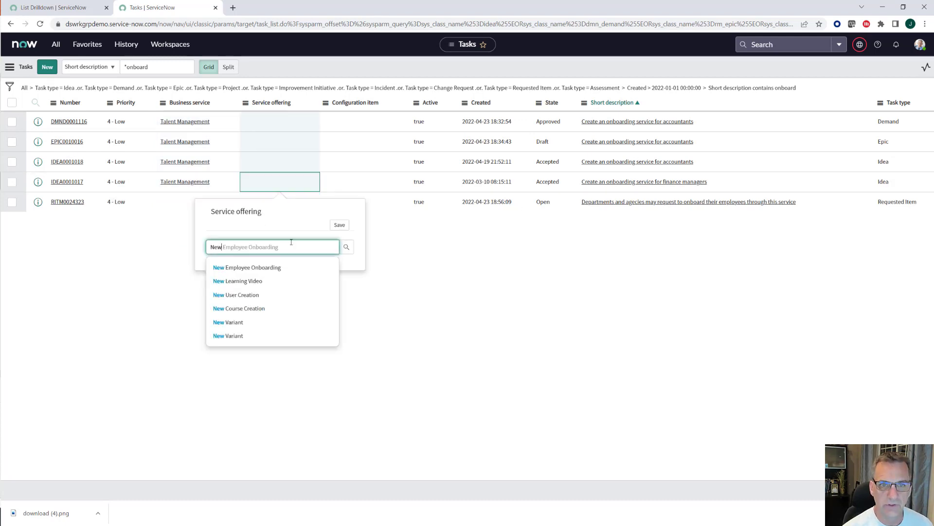
left_click(235, 268)
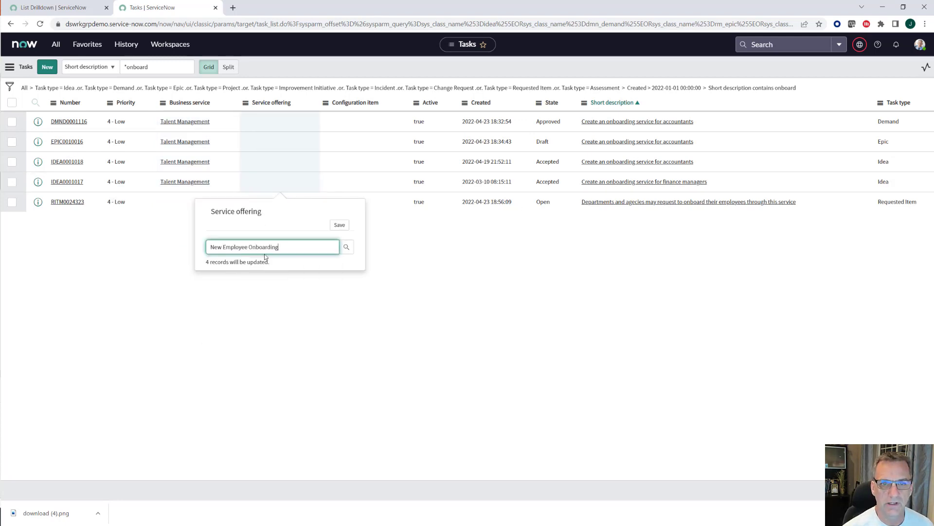
left_click(340, 225)
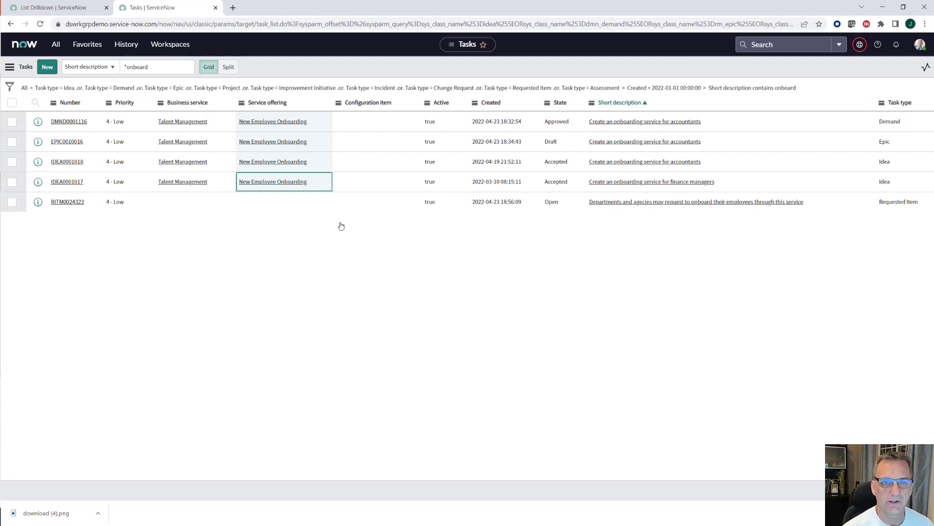
Step: Reload the New Employee Onboarding offering page to check its planning summary and demands
left_click(73, 8)
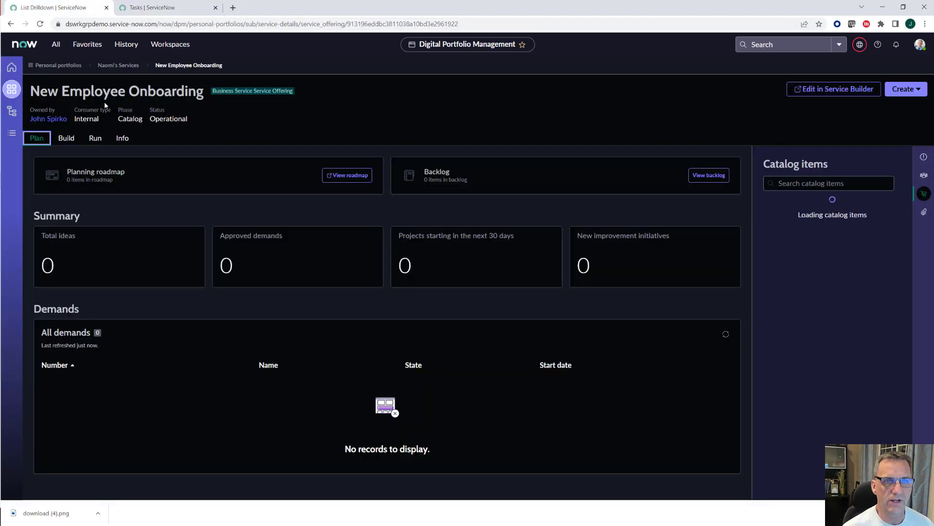
right_click(253, 132)
left_click(285, 161)
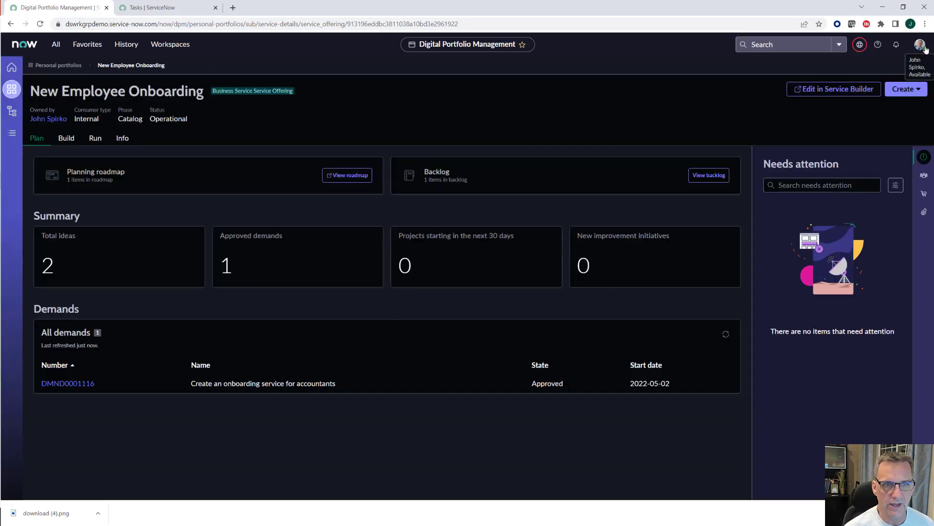
Step: Reopen New Employee Onboarding from the customer's personal portfolio and examine the list behind its total ideas
left_click(55, 65)
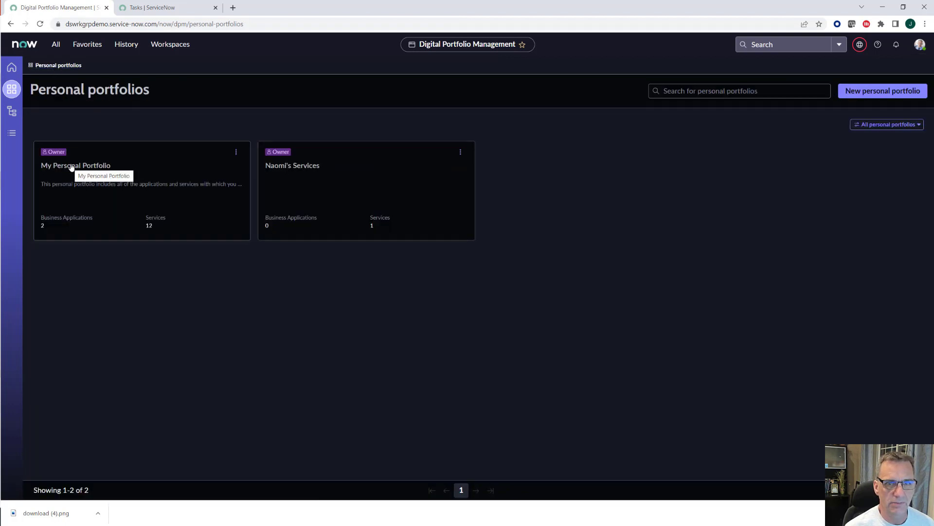
left_click(299, 185)
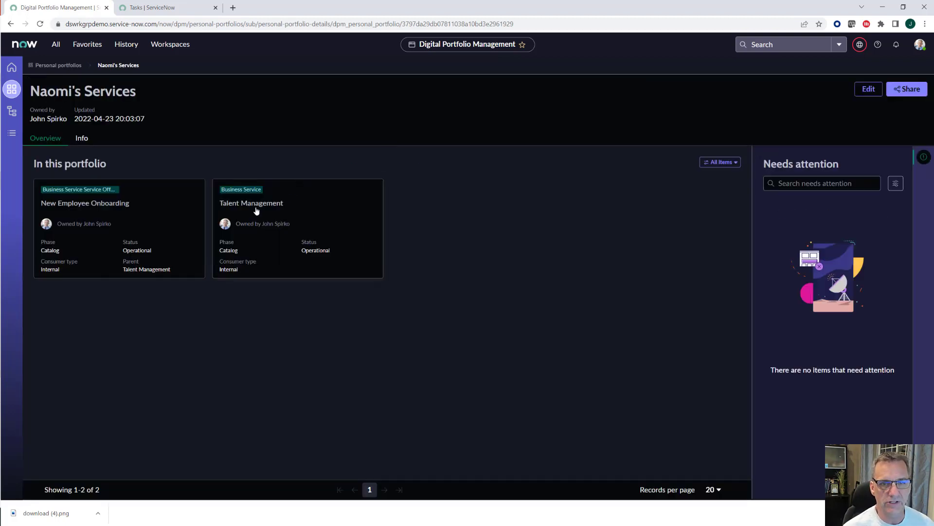
left_click(76, 210)
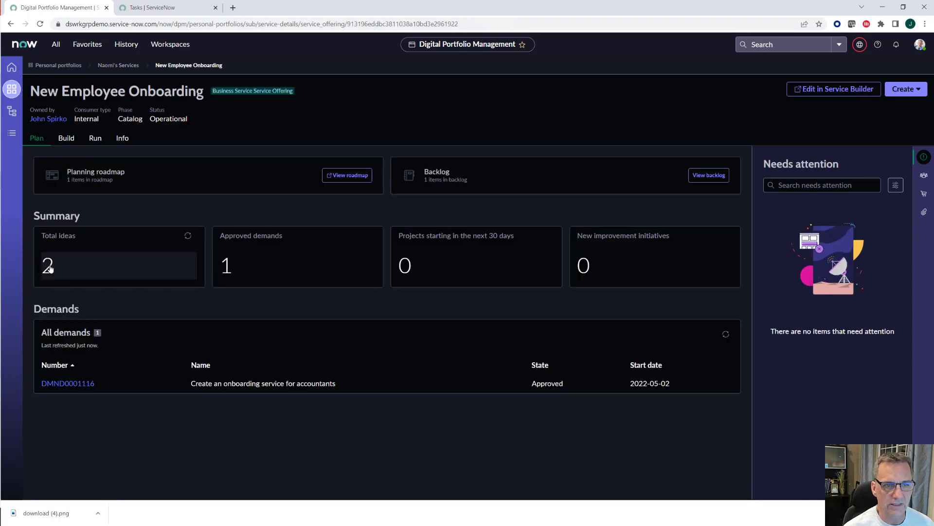
left_click(50, 269)
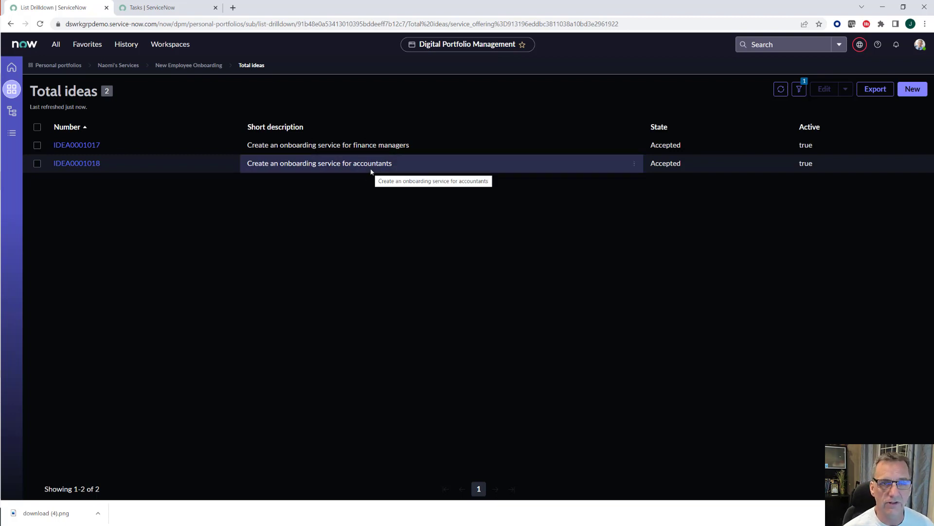
key("alt+Left")
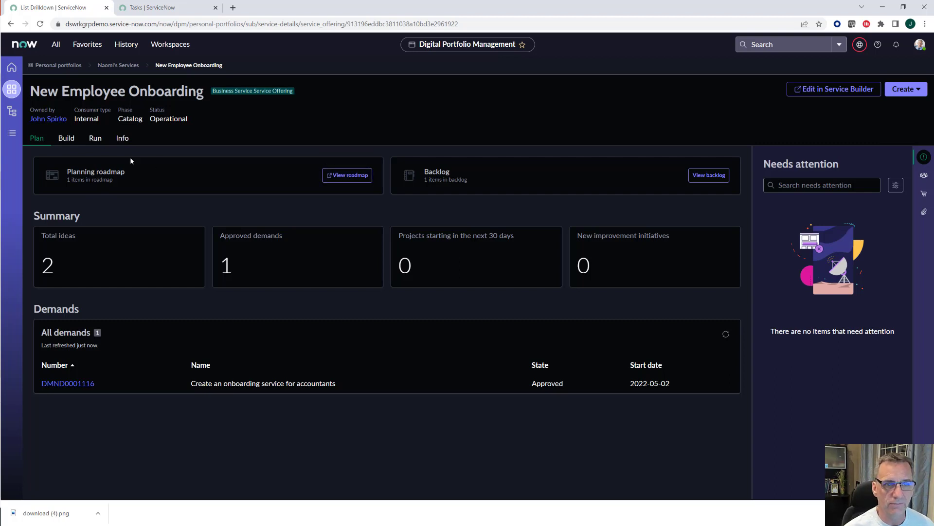
Step: Examine the offering's build projects, application service dependencies, availability commitments and contacts
left_click(72, 139)
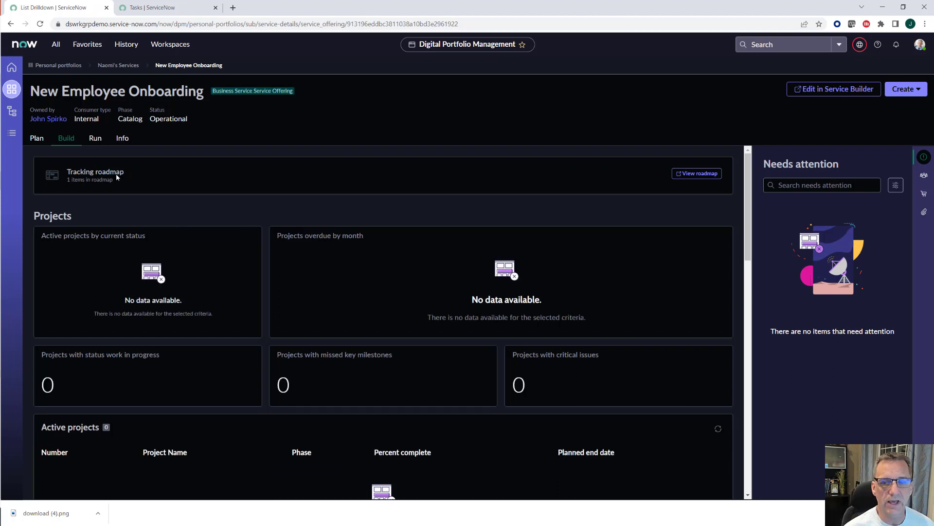
left_click(96, 139)
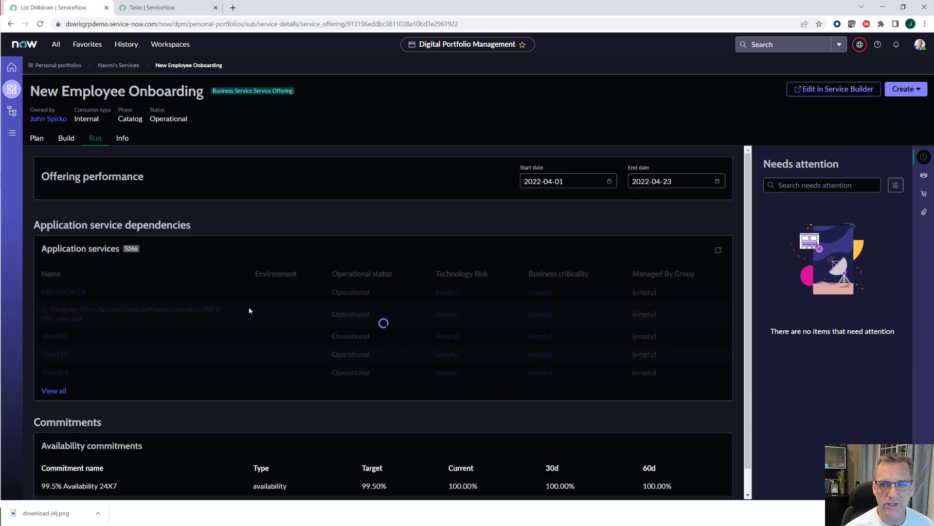
scroll(249, 310, "down", 1)
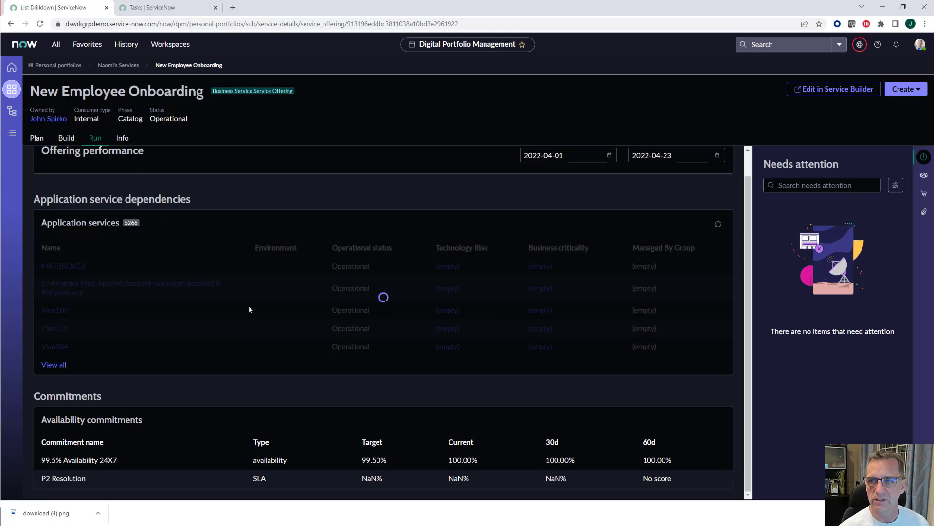
left_click(924, 175)
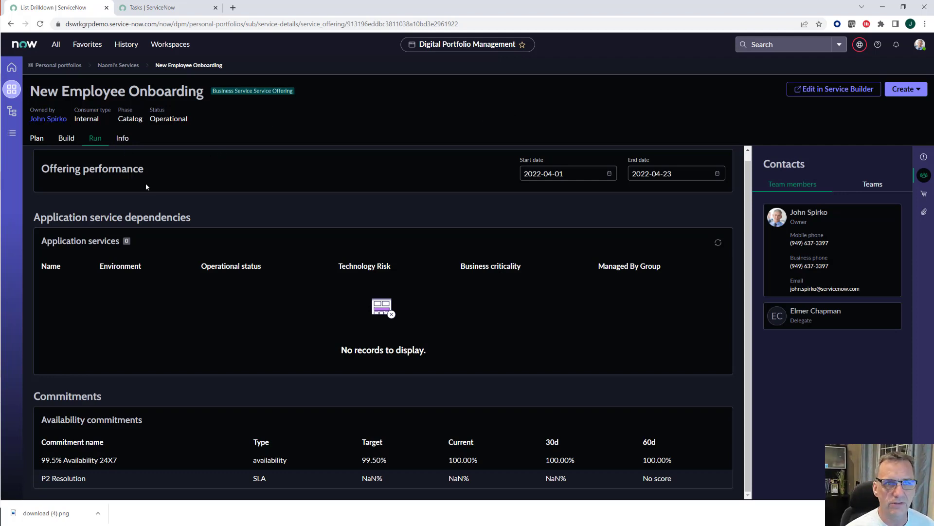
left_click(119, 65)
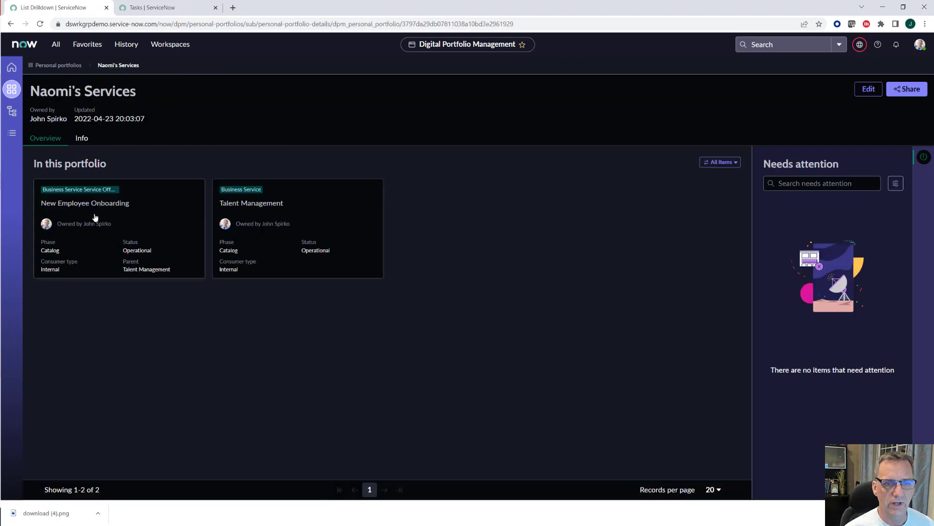
left_click(94, 215)
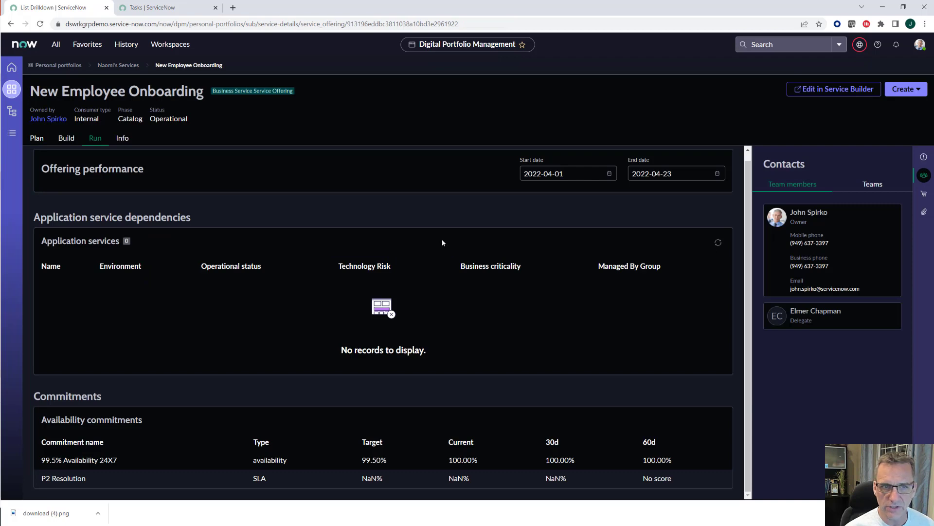
Step: Open the New Employee Onboarding record from the business service offerings list and set its CSAT survey frequency to Daily
left_click(154, 9)
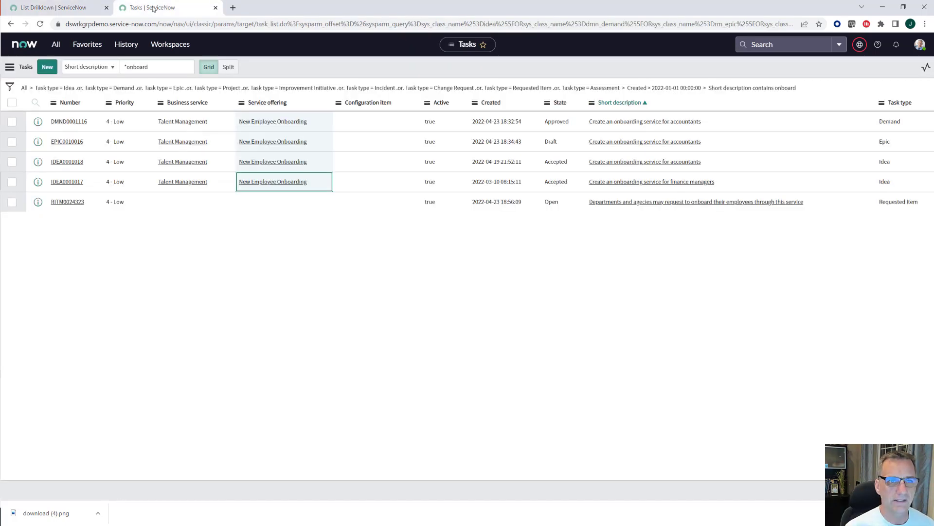
left_click(102, 45)
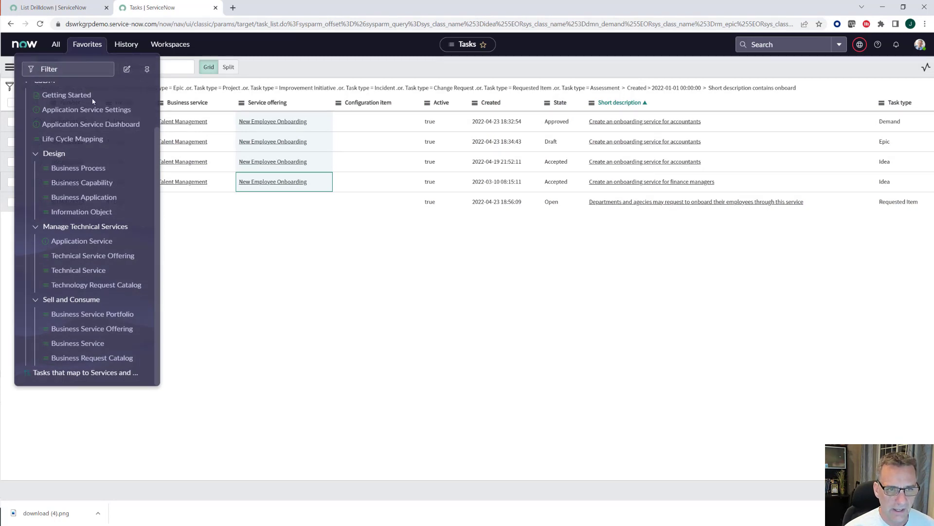
left_click(97, 332)
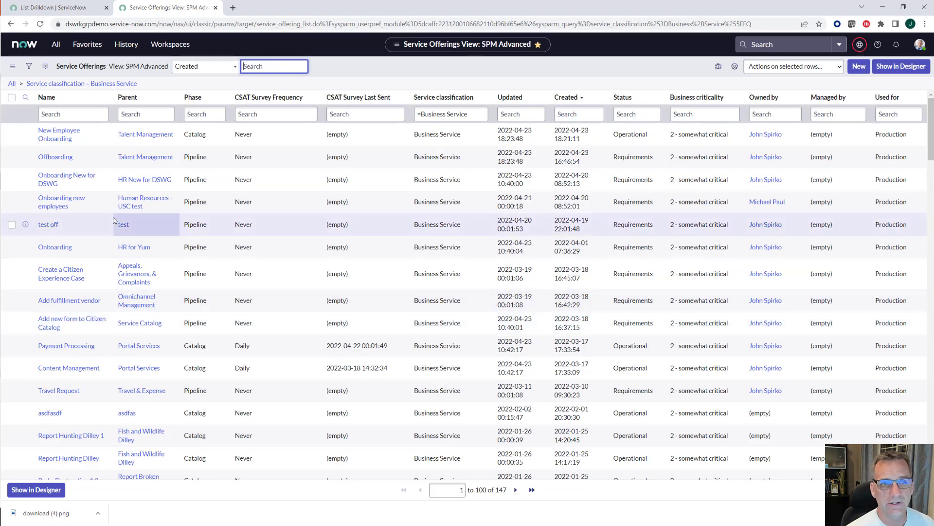
left_click(56, 139)
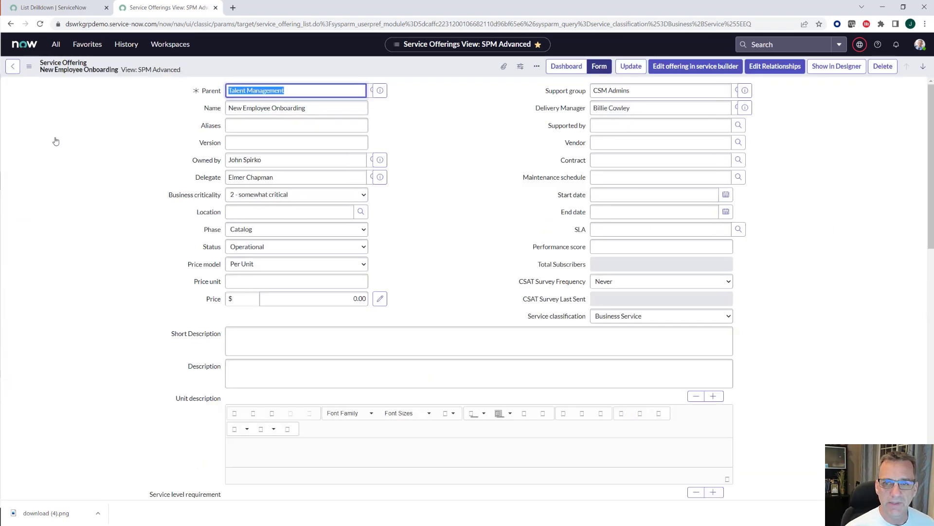
left_click(650, 280)
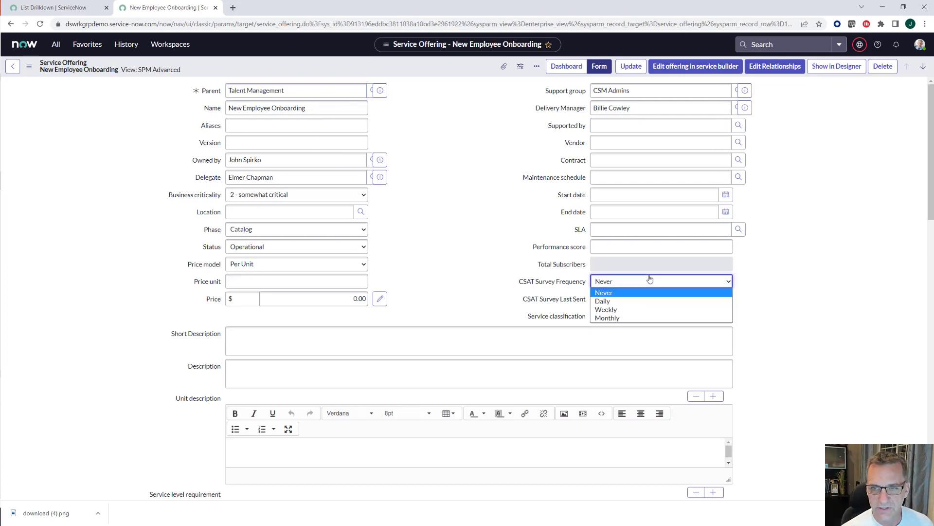
left_click(611, 303)
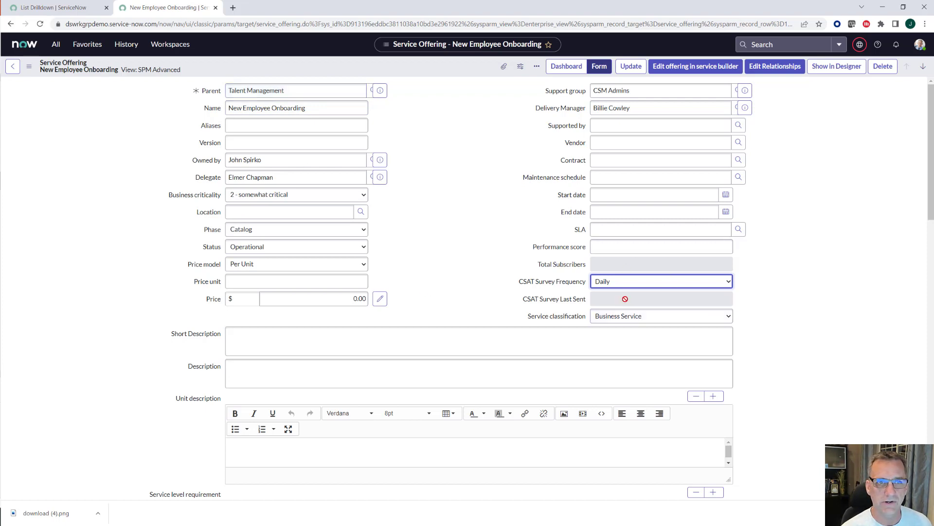
Step: Examine the offering's general information, personal portfolios, price, commitments, contracts and subscribers in Digital Portfolio Management
left_click(70, 7)
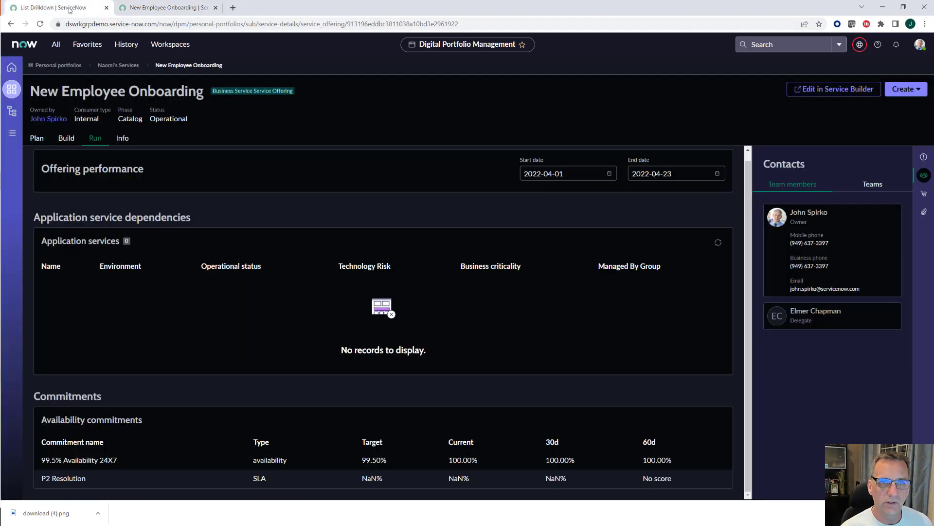
left_click(122, 139)
scroll(439, 287, "down", 5)
scroll(439, 286, "down", 2)
scroll(439, 286, "up", 5)
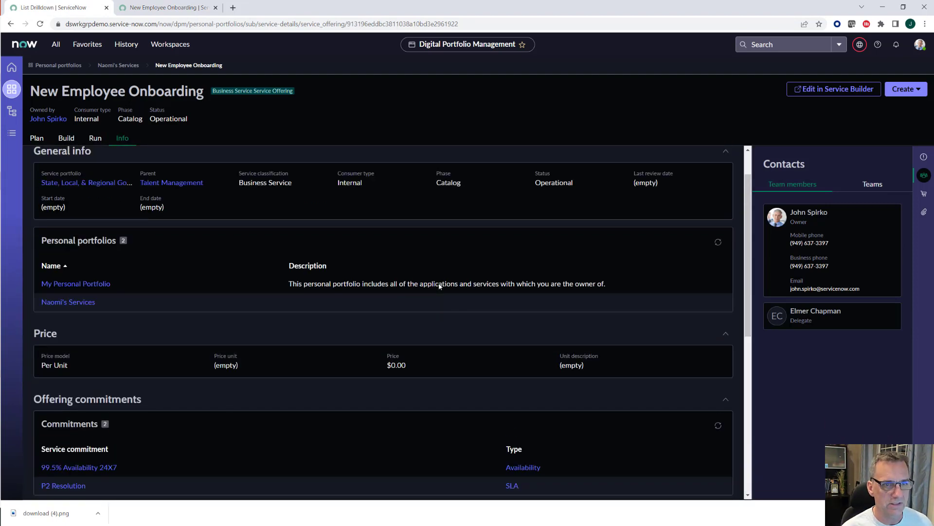
scroll(438, 286, "up", 1)
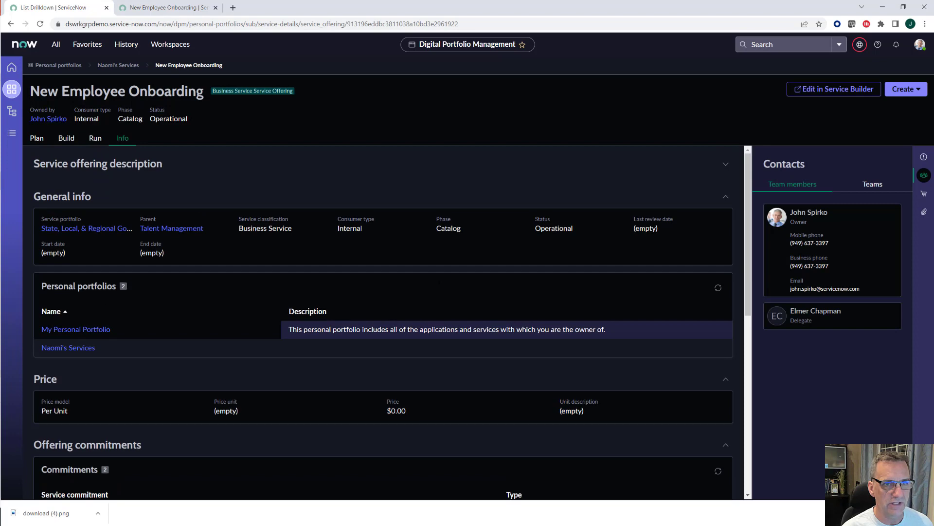
scroll(439, 286, "down", 7)
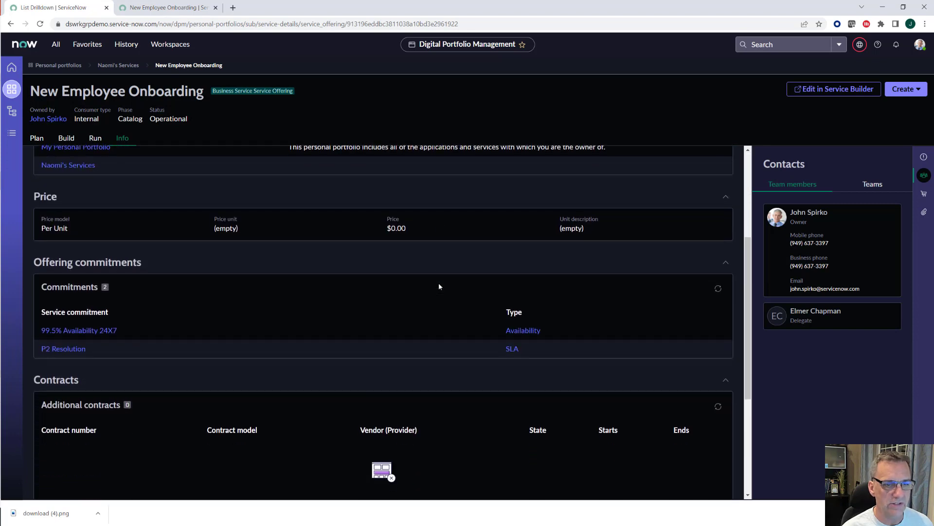
scroll(439, 286, "down", 1)
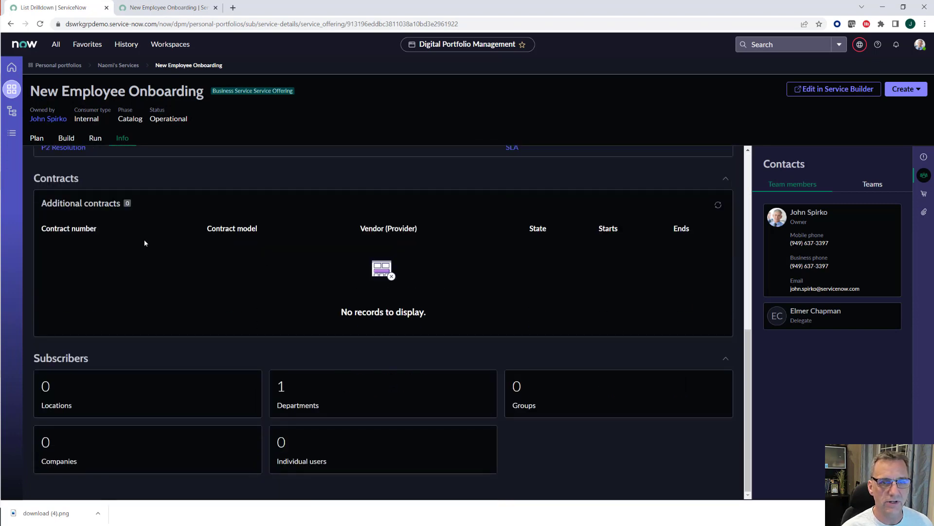
scroll(144, 247, "up", 3)
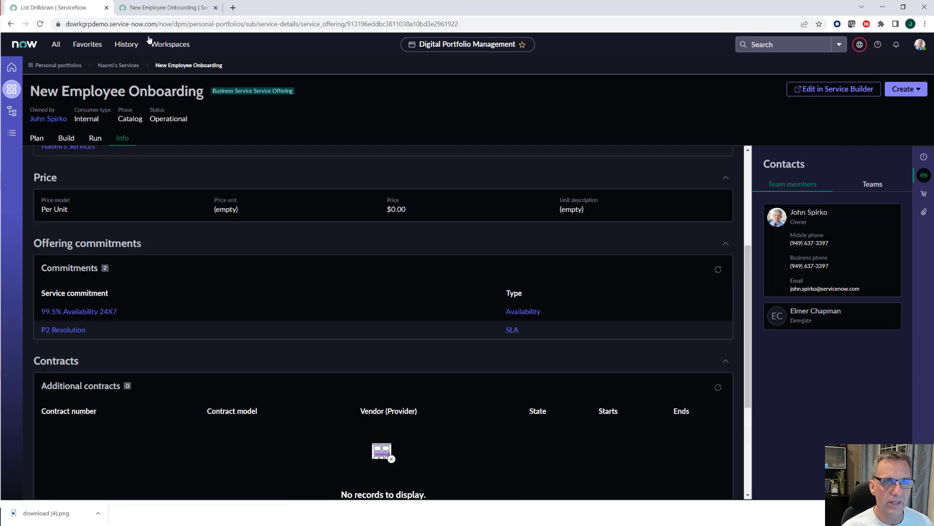
Step: Review the New Employee Onboarding record form through to its general details below the comments
left_click(165, 8)
scroll(116, 257, "down", 6)
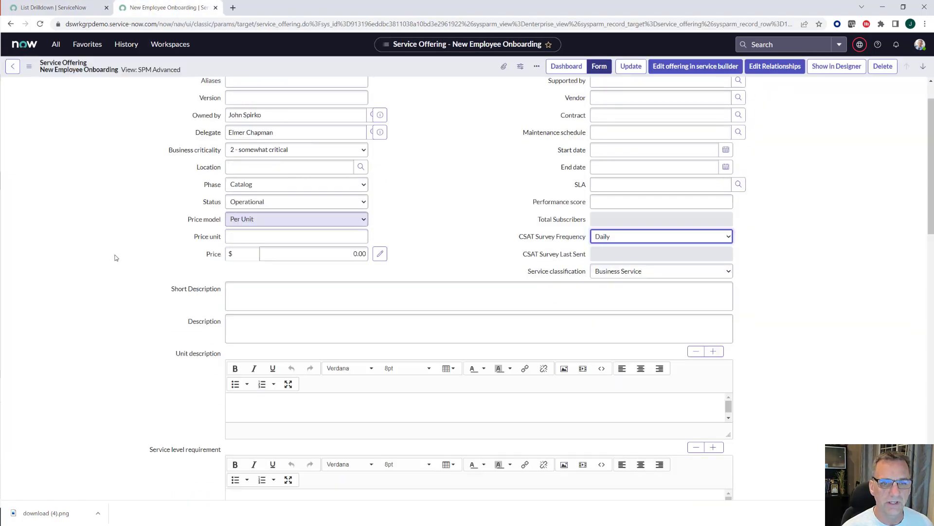
scroll(116, 258, "down", 5)
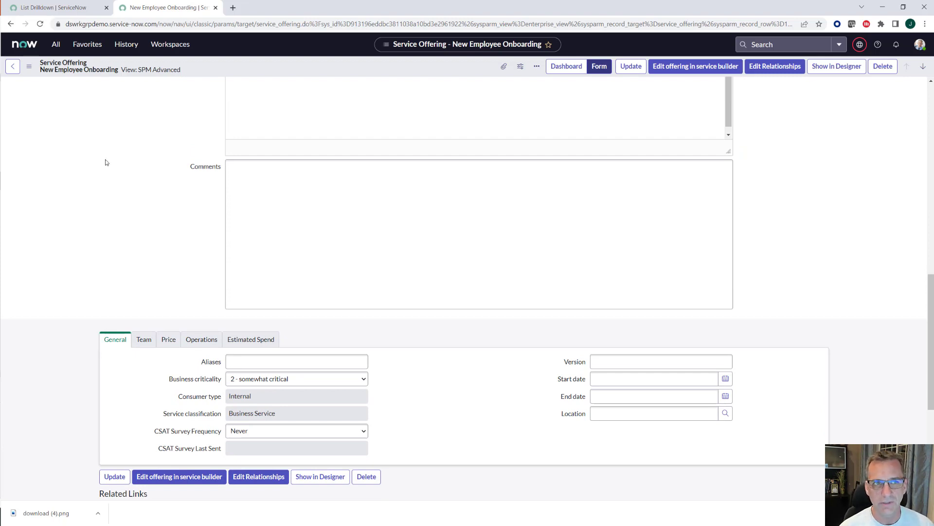
Step: Check the offering's build projects in the portfolio workspace and go back to the customer's personal portfolio overview
left_click(81, 8)
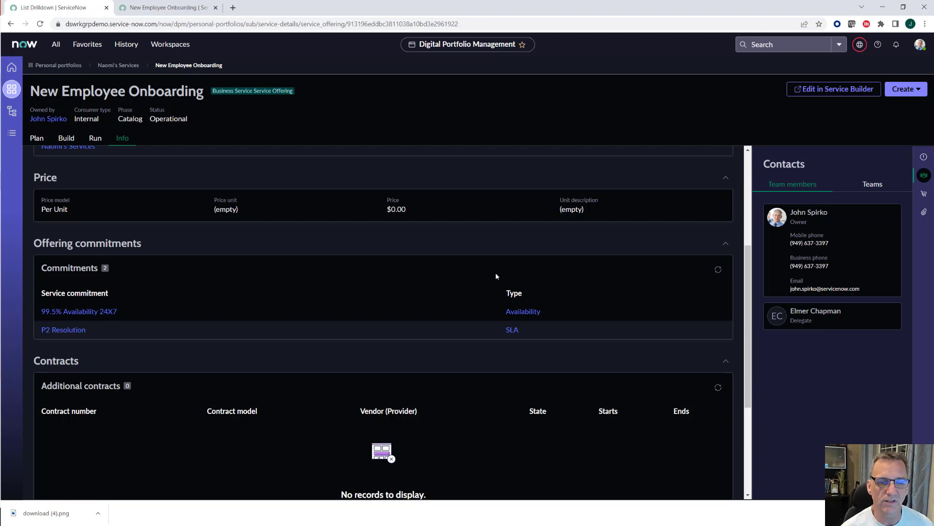
left_click(67, 138)
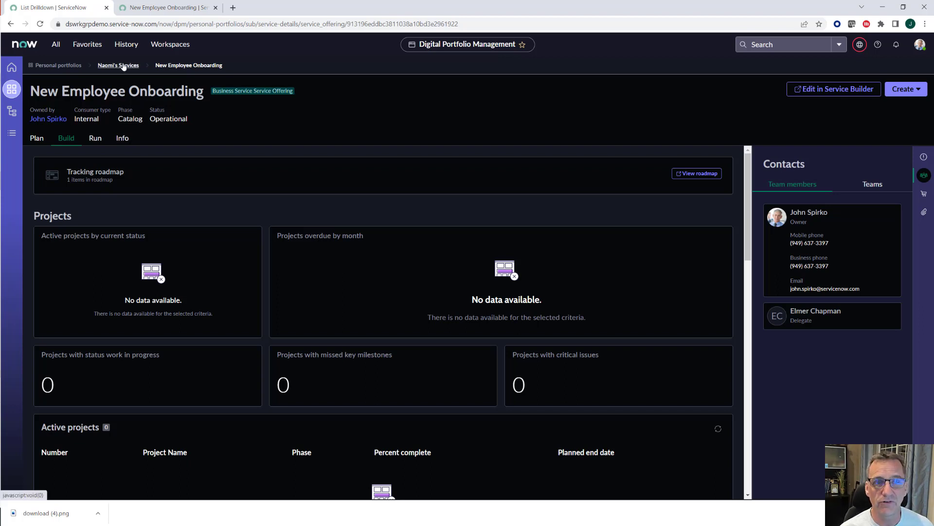
left_click(124, 66)
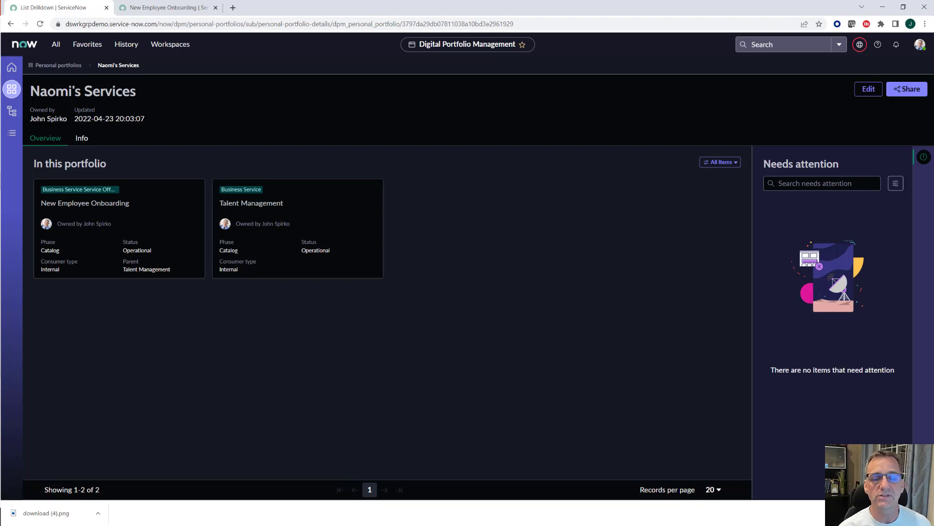